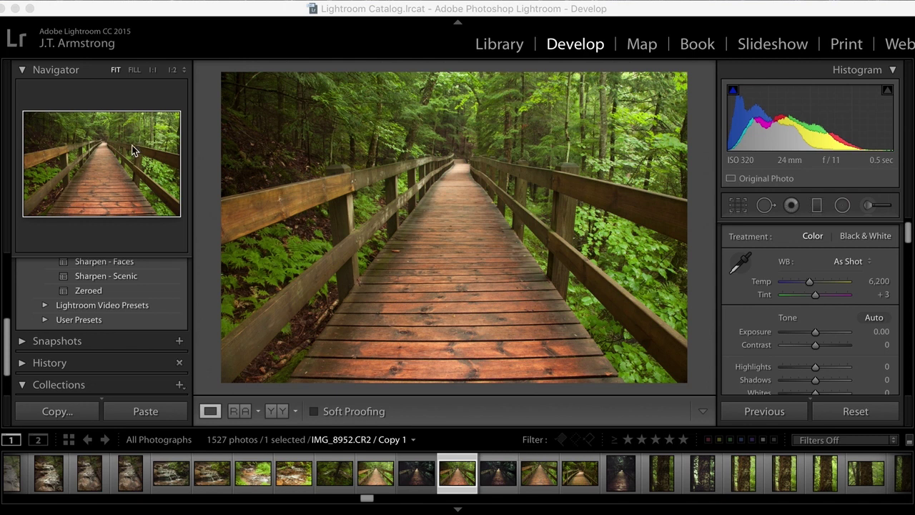
# Set the boardwalk photo's Exposure to −1.00 and Contrast to +37
pyautogui.scroll(-1, 831, 363)
pyautogui.scroll(-2, 835, 349)
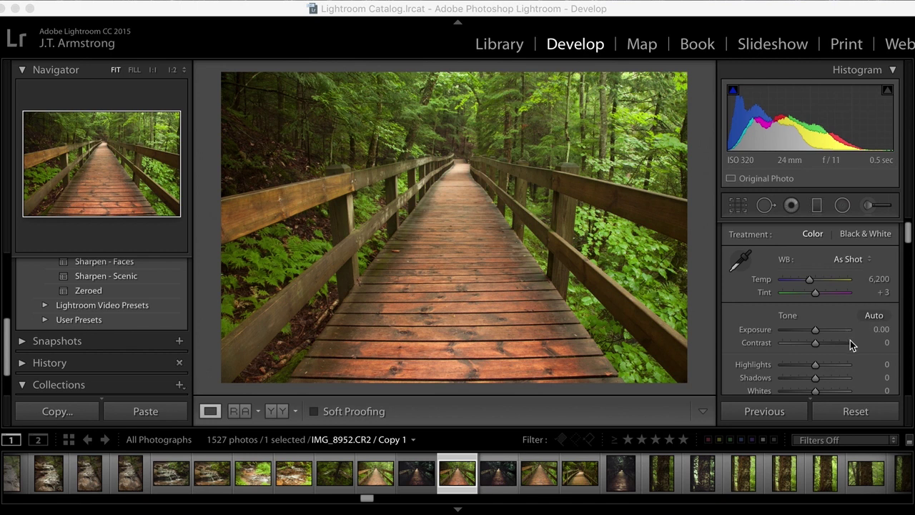
pyautogui.click(818, 330)
pyautogui.moveTo(818, 334); pyautogui.dragTo(813, 338)
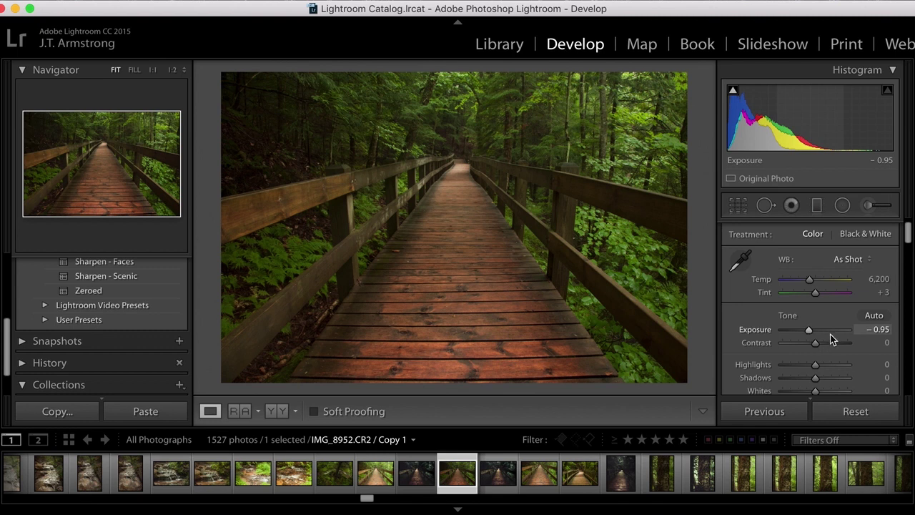
pyautogui.click(881, 329)
pyautogui.write('-1')
pyautogui.press('Return')
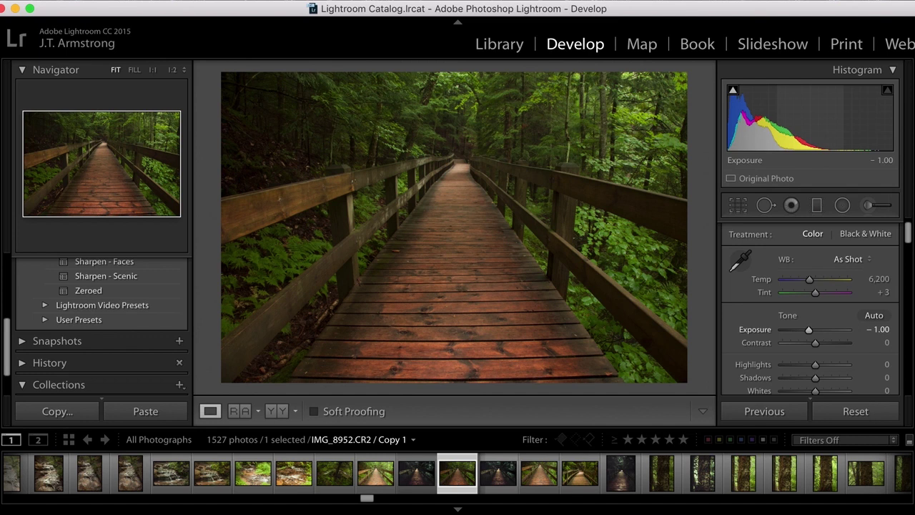
pyautogui.moveTo(817, 346); pyautogui.dragTo(828, 344)
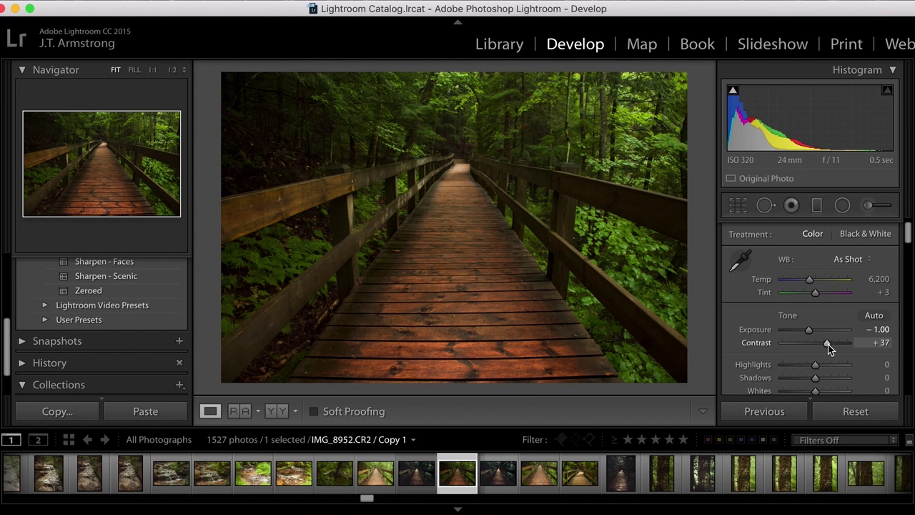
# Reduce the photo's Highlights to −94 and raise its Shadows to +26
pyautogui.scroll(-1, 823, 364)
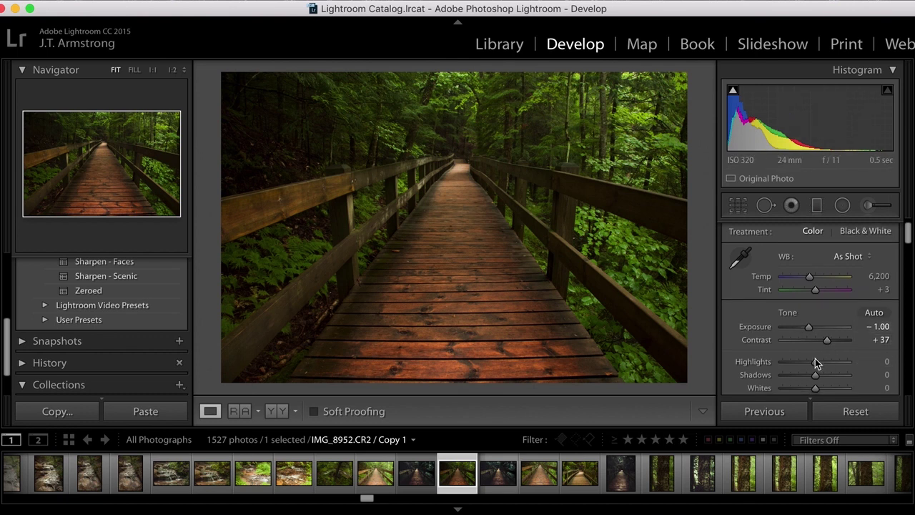
pyautogui.scroll(-3, 839, 356)
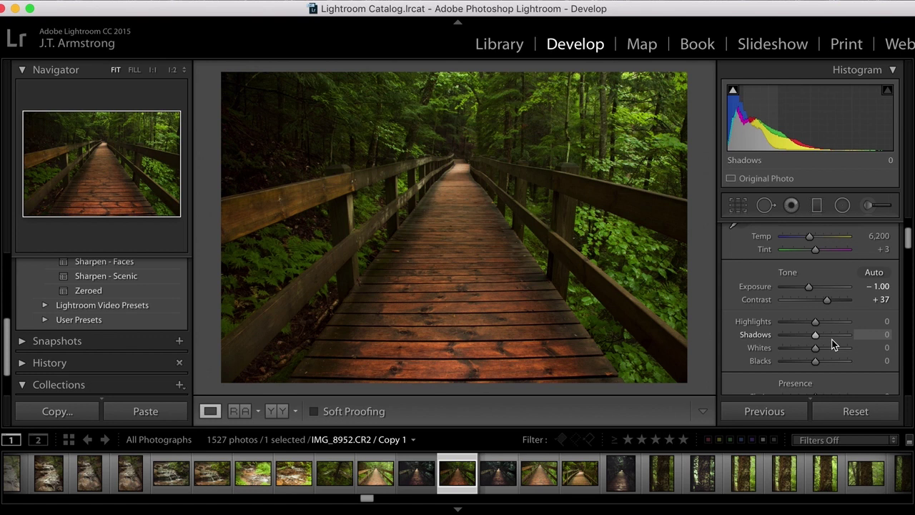
pyautogui.moveTo(816, 323); pyautogui.dragTo(811, 323)
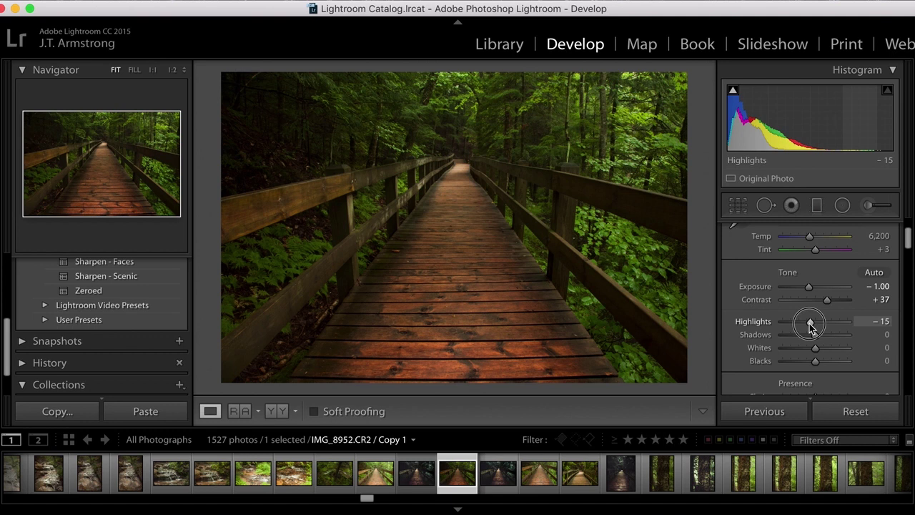
pyautogui.moveTo(811, 323); pyautogui.dragTo(785, 328)
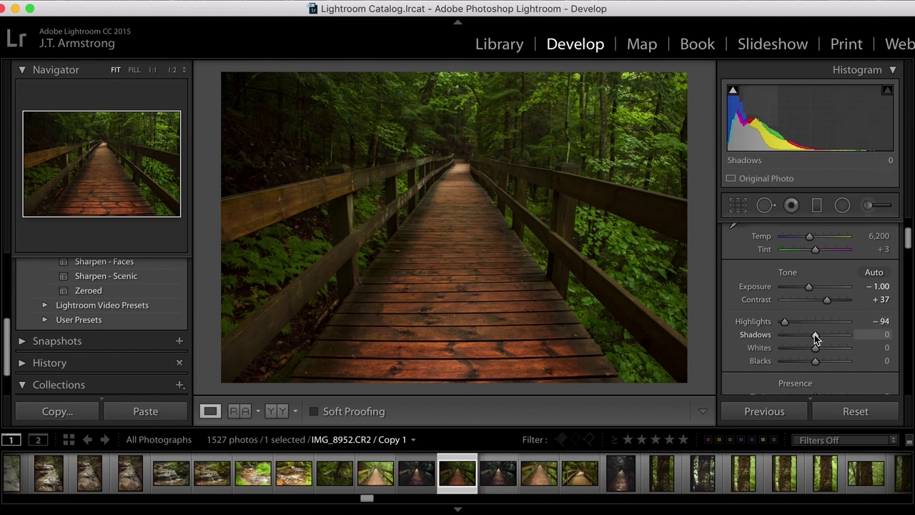
pyautogui.click(816, 336)
pyautogui.moveTo(816, 337)
pyautogui.mouseDown()
pyautogui.moveTo(854, 334)
pyautogui.moveTo(822, 339)
pyautogui.mouseUp()
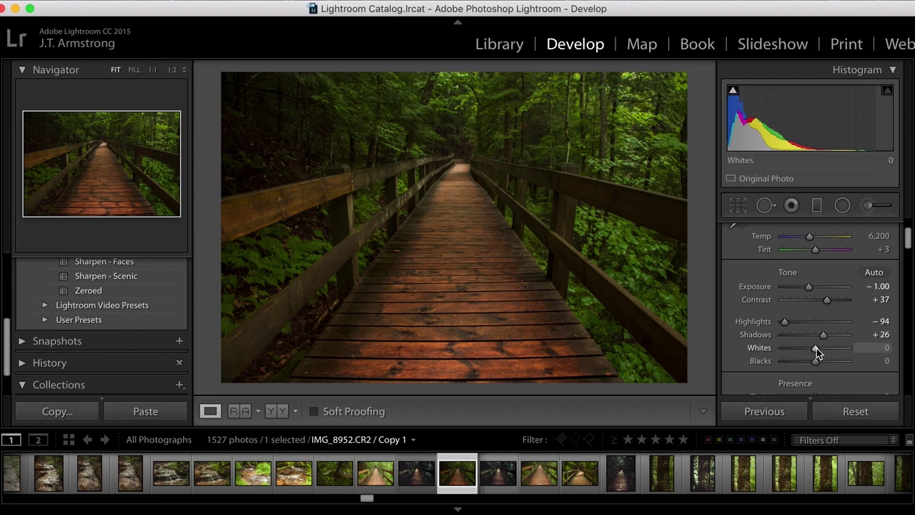
# Adjust the tonal extremes, setting Whites to +48 and Blacks to −28
pyautogui.moveTo(817, 351)
pyautogui.mouseDown()
pyautogui.moveTo(829, 352)
pyautogui.moveTo(808, 363)
pyautogui.mouseUp()
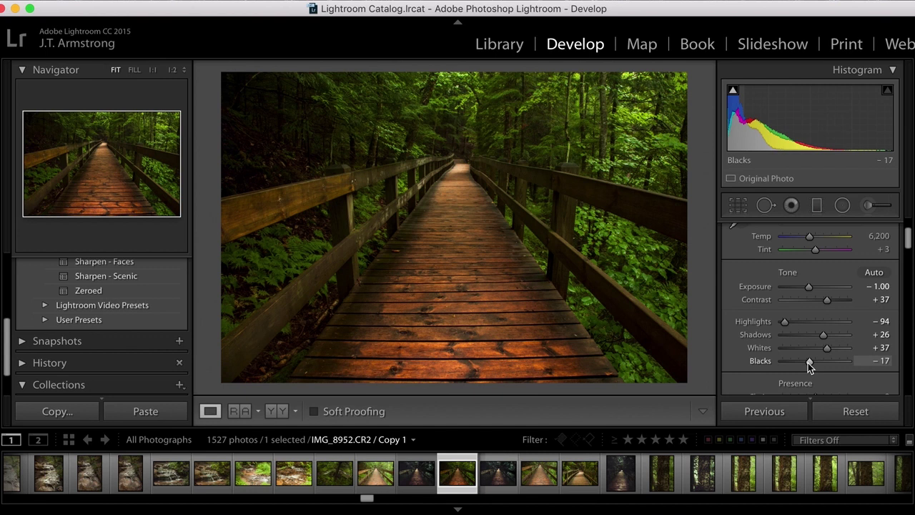
pyautogui.press('shift')
pyautogui.click(824, 353)
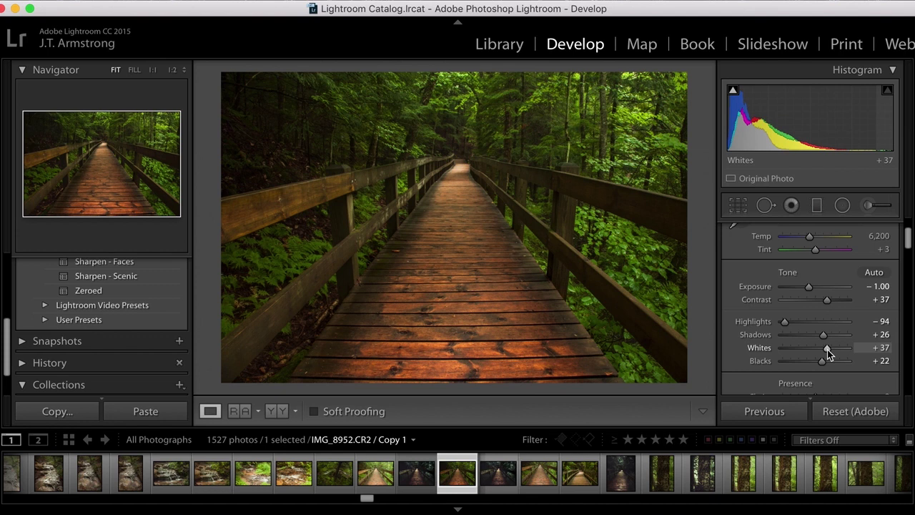
pyautogui.moveTo(827, 350); pyautogui.dragTo(831, 350)
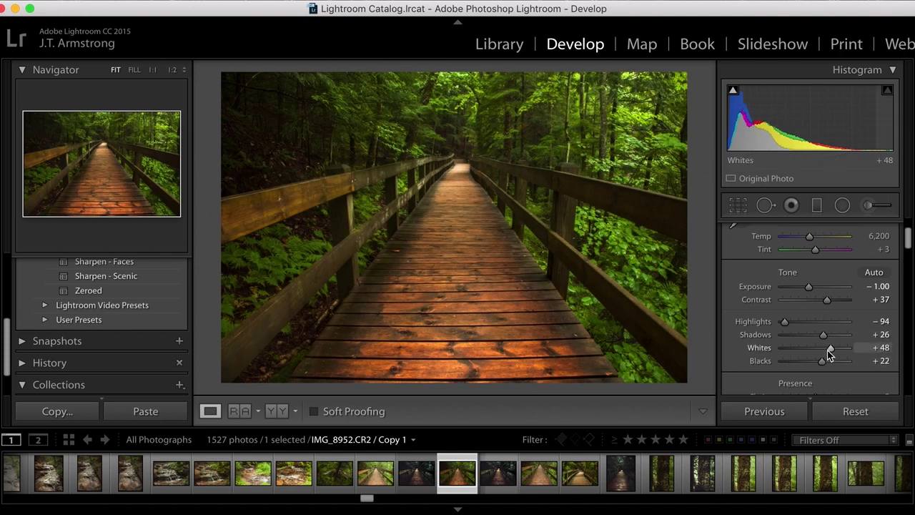
pyautogui.moveTo(821, 362); pyautogui.dragTo(806, 364)
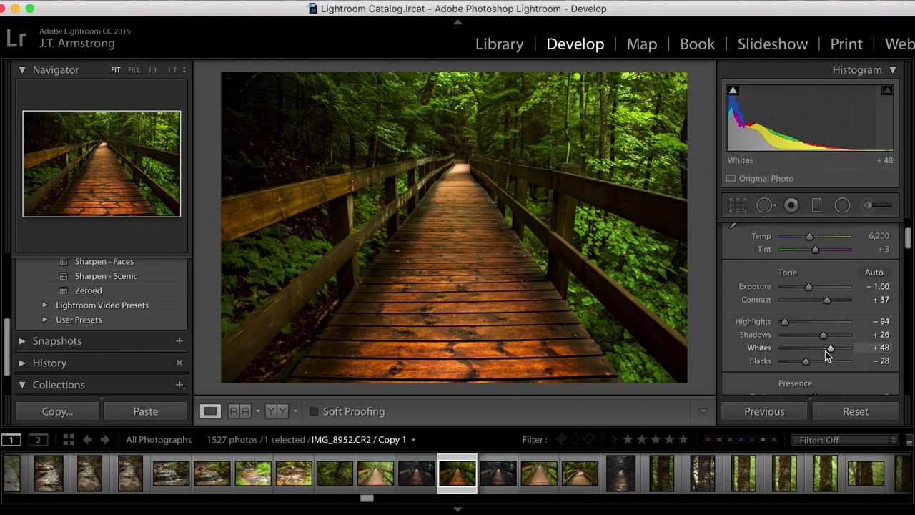
# Soften and mute the photo by setting Clarity to −24 and overall Saturation to −40
pyautogui.scroll(-3, 822, 343)
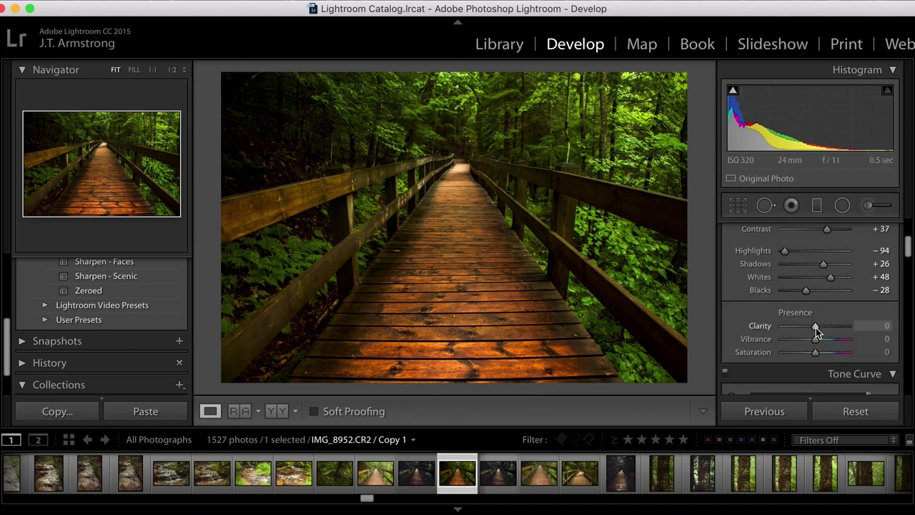
pyautogui.click(816, 328)
pyautogui.moveTo(814, 330); pyautogui.dragTo(809, 332)
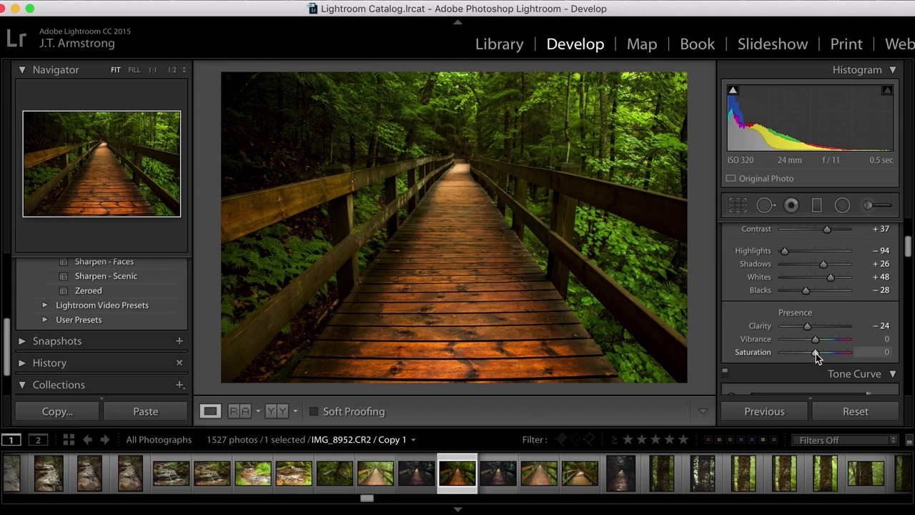
pyautogui.moveTo(818, 356); pyautogui.dragTo(805, 357)
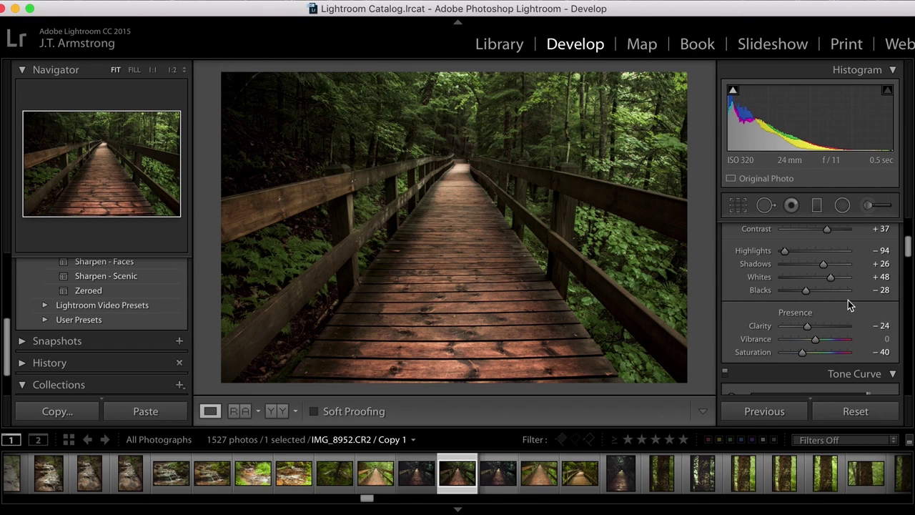
# Shape the RGB tone curve as a faded S: lift the black point, raise highlights, place shadows at 15.7/18.4 % and midtones at 49.0/47.5 %
pyautogui.scroll(-5, 848, 300)
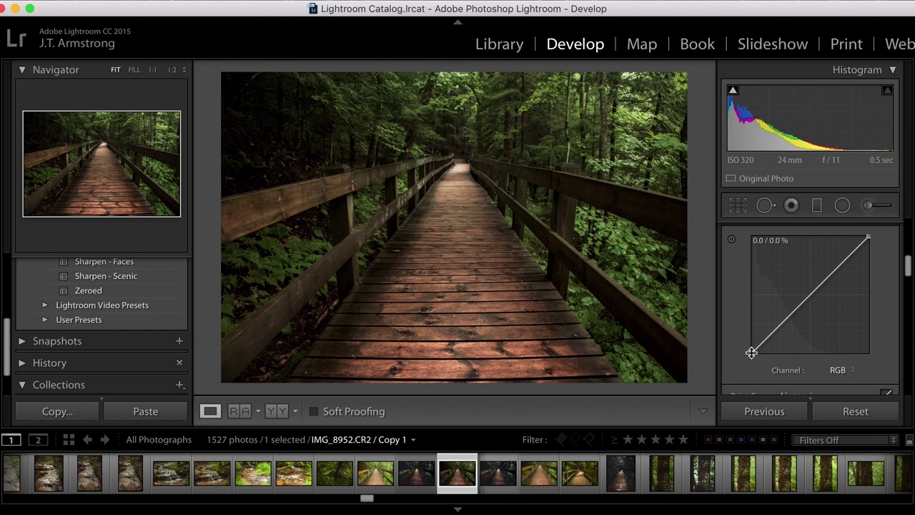
pyautogui.moveTo(753, 355); pyautogui.dragTo(742, 343)
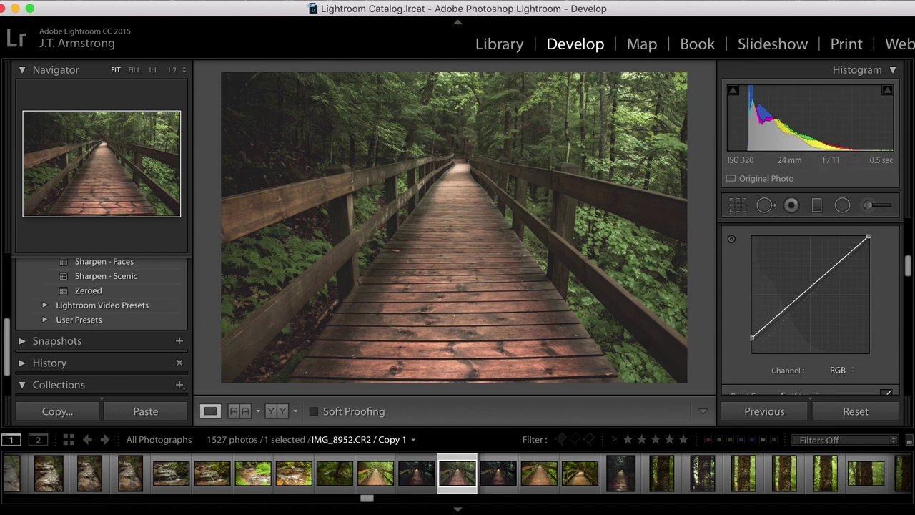
pyautogui.moveTo(810, 292); pyautogui.dragTo(811, 299)
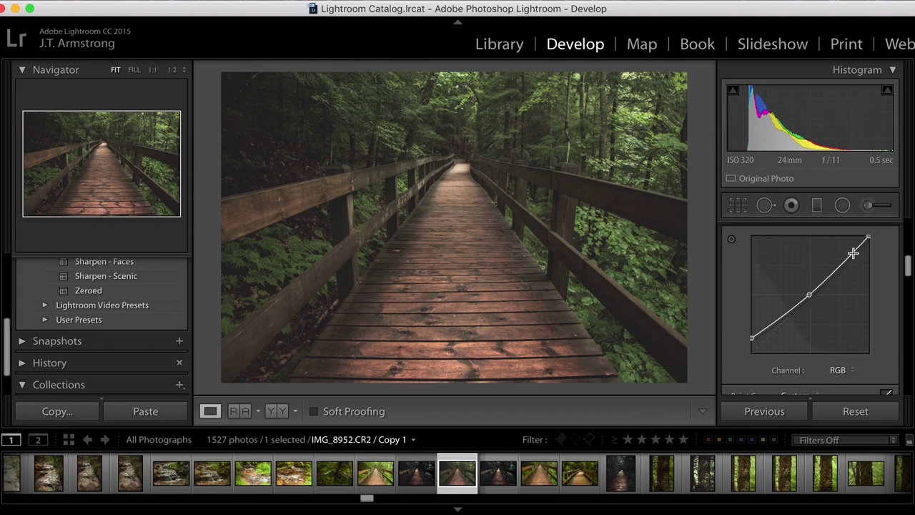
pyautogui.moveTo(855, 249); pyautogui.dragTo(858, 244)
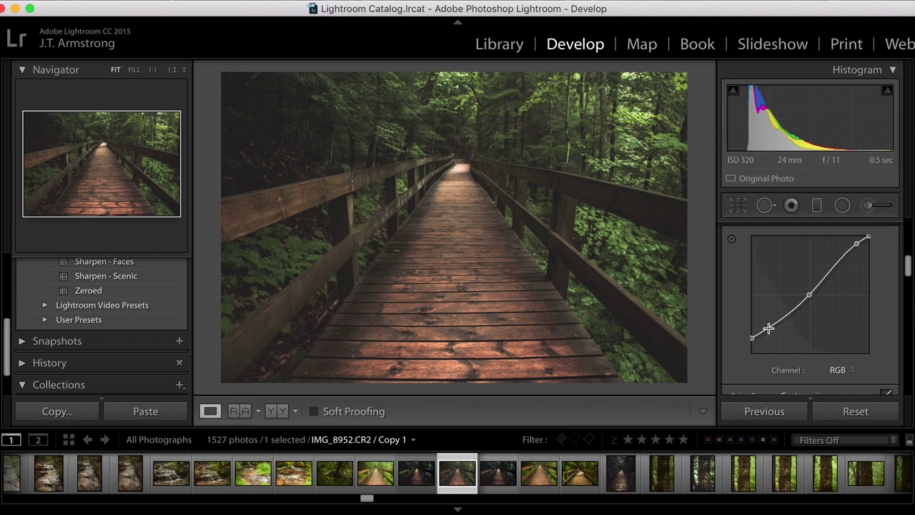
pyautogui.moveTo(768, 329); pyautogui.dragTo(771, 332)
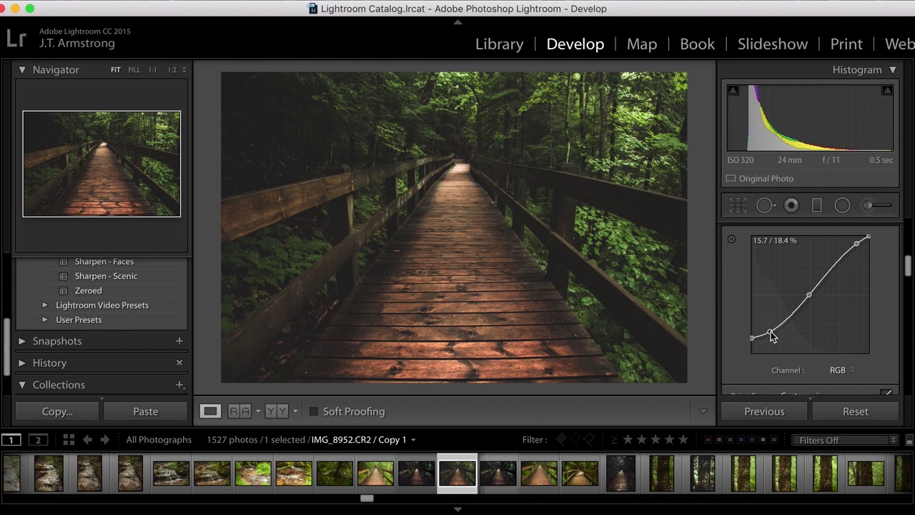
pyautogui.click(810, 296)
pyautogui.moveTo(810, 296); pyautogui.dragTo(810, 299)
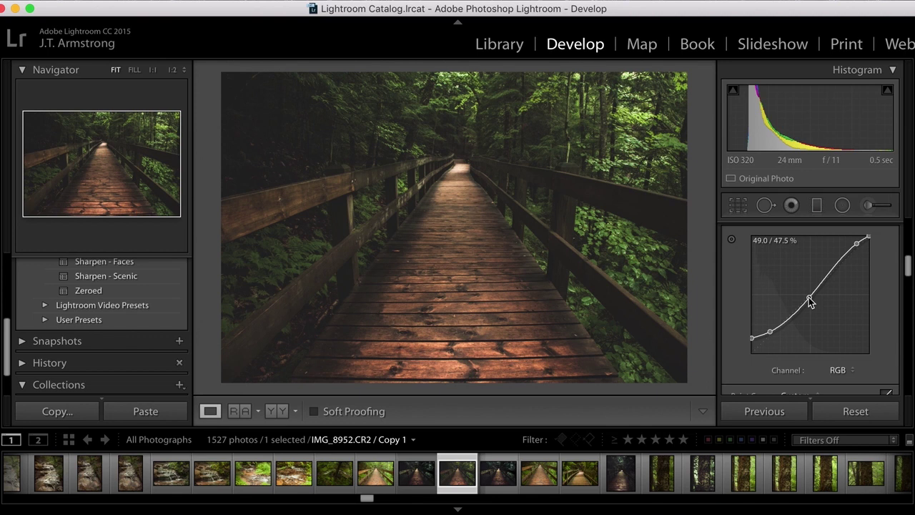
# Set the Red luminance in the HSL adjustments to −6
pyautogui.scroll(-5, 844, 281)
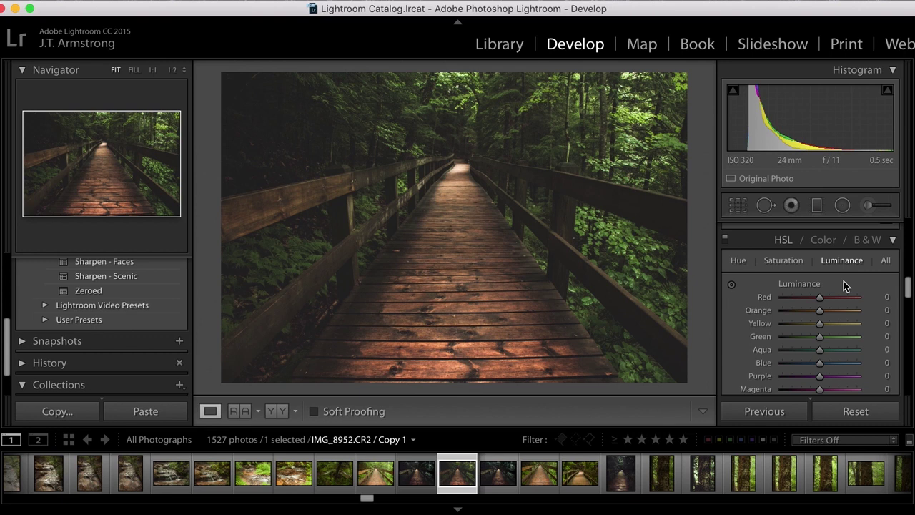
pyautogui.scroll(-1, 844, 281)
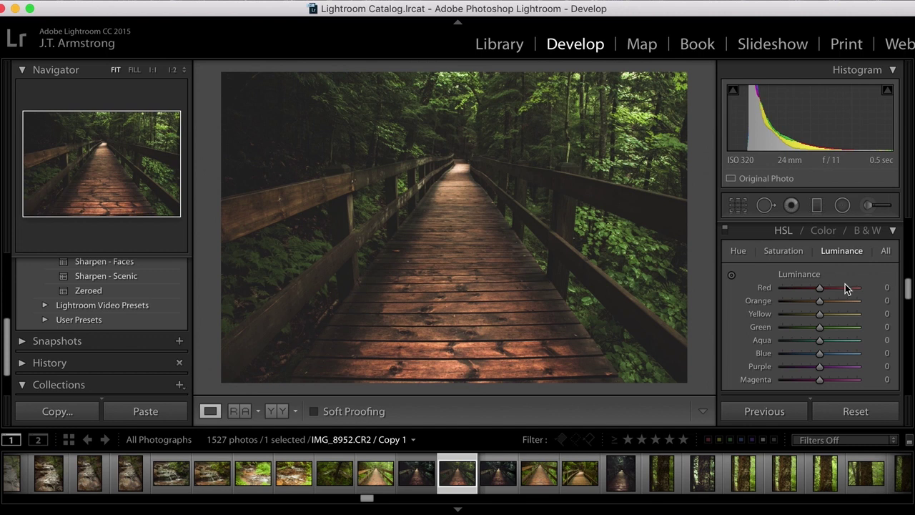
pyautogui.click(820, 287)
pyautogui.moveTo(821, 289)
pyautogui.mouseDown()
pyautogui.moveTo(806, 290)
pyautogui.moveTo(819, 292)
pyautogui.mouseUp()
# Adjust the HSL saturation to Red −43, Orange 0, Yellow +38 and Green −59
pyautogui.click(783, 251)
pyautogui.click(822, 290)
pyautogui.moveTo(822, 292)
pyautogui.mouseDown()
pyautogui.moveTo(803, 295)
pyautogui.moveTo(817, 306)
pyautogui.mouseUp()
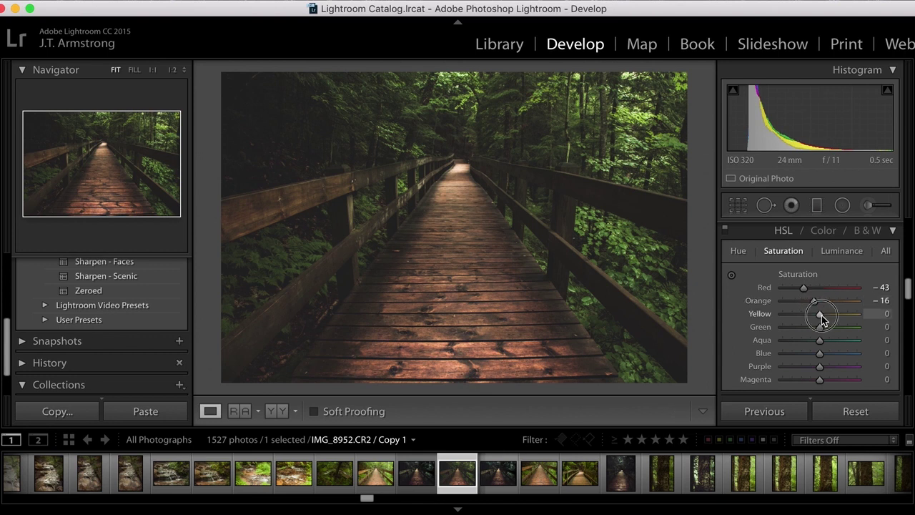
pyautogui.moveTo(822, 319); pyautogui.dragTo(834, 319)
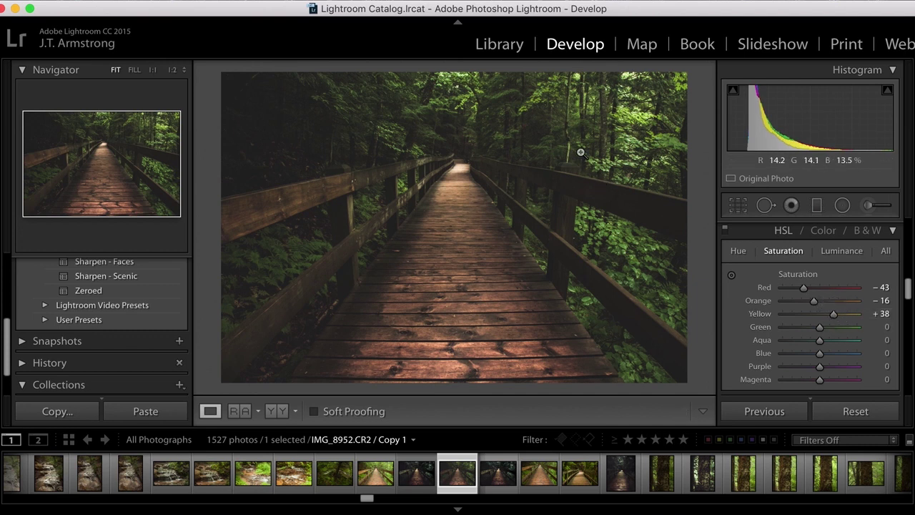
pyautogui.moveTo(814, 302); pyautogui.dragTo(821, 306)
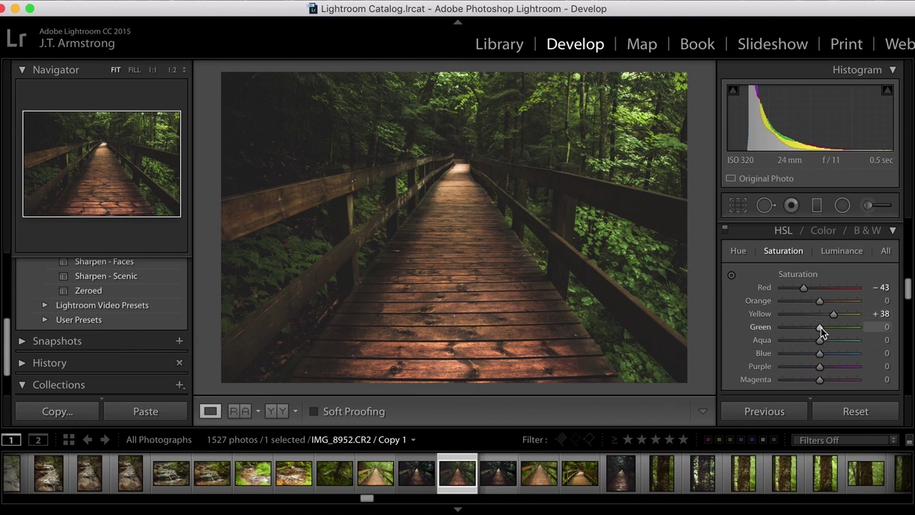
pyautogui.moveTo(821, 328); pyautogui.dragTo(798, 331)
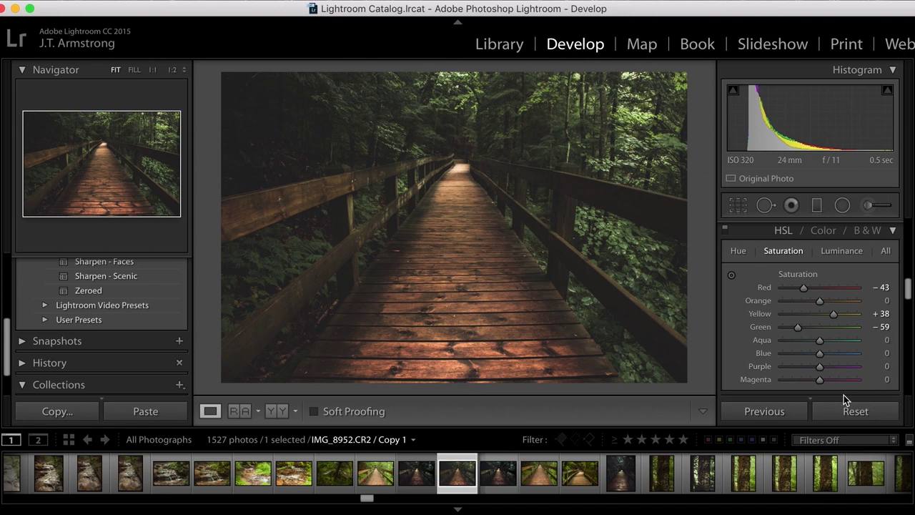
# Raise the HSL luminance of Orange to +31, Yellow to +42, Green to +39, Aqua to +30 and Blue to +23
pyautogui.click(839, 252)
pyautogui.scroll(-1, 837, 301)
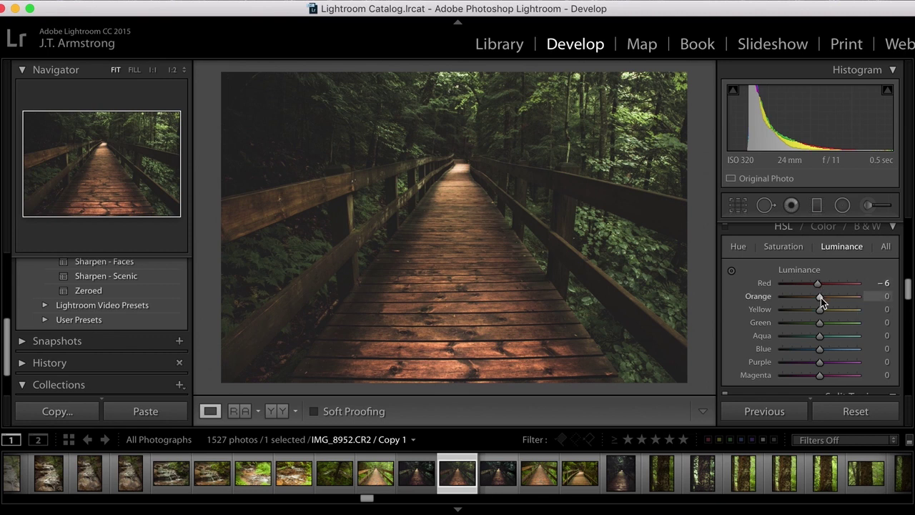
pyautogui.moveTo(821, 297); pyautogui.dragTo(827, 300)
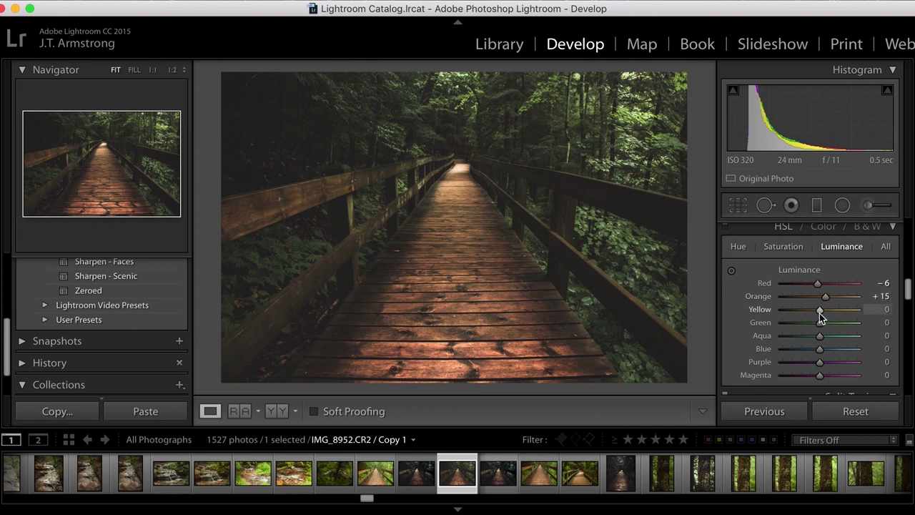
pyautogui.moveTo(820, 312); pyautogui.dragTo(837, 315)
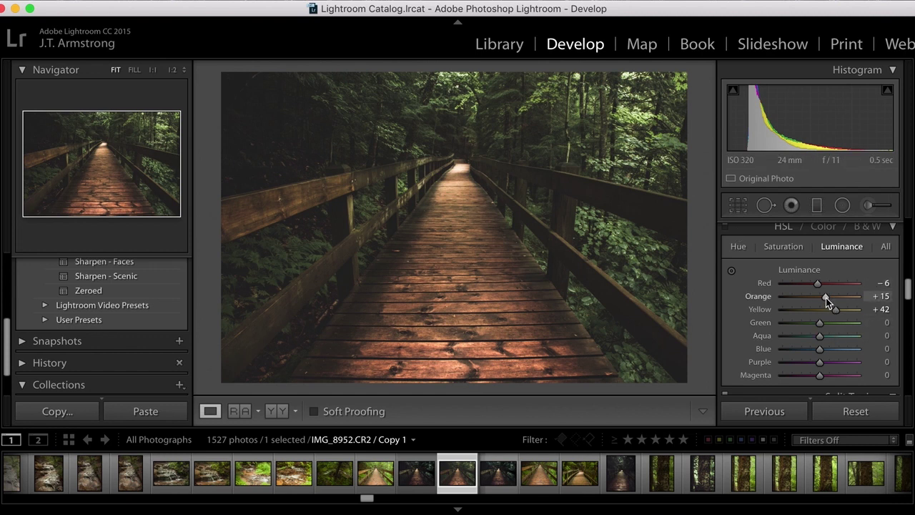
pyautogui.moveTo(826, 298); pyautogui.dragTo(831, 299)
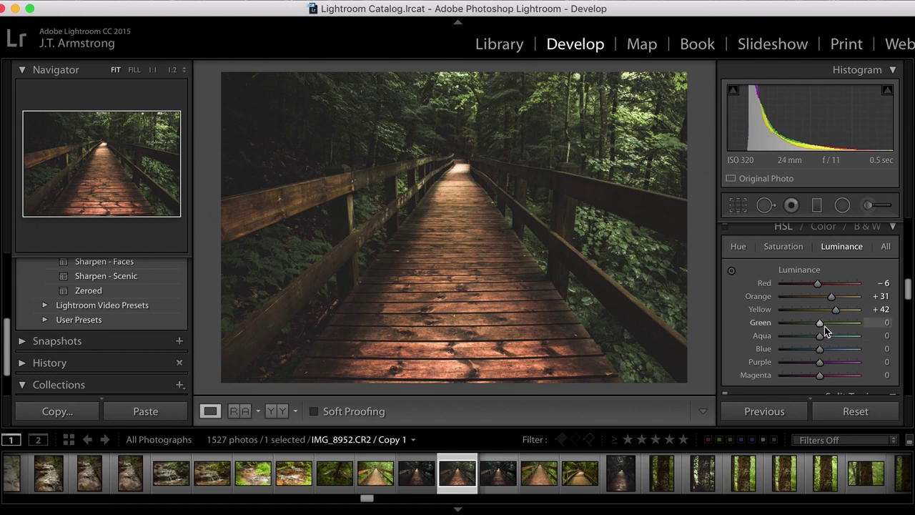
pyautogui.moveTo(821, 324)
pyautogui.mouseDown()
pyautogui.moveTo(841, 328)
pyautogui.moveTo(833, 330)
pyautogui.mouseUp()
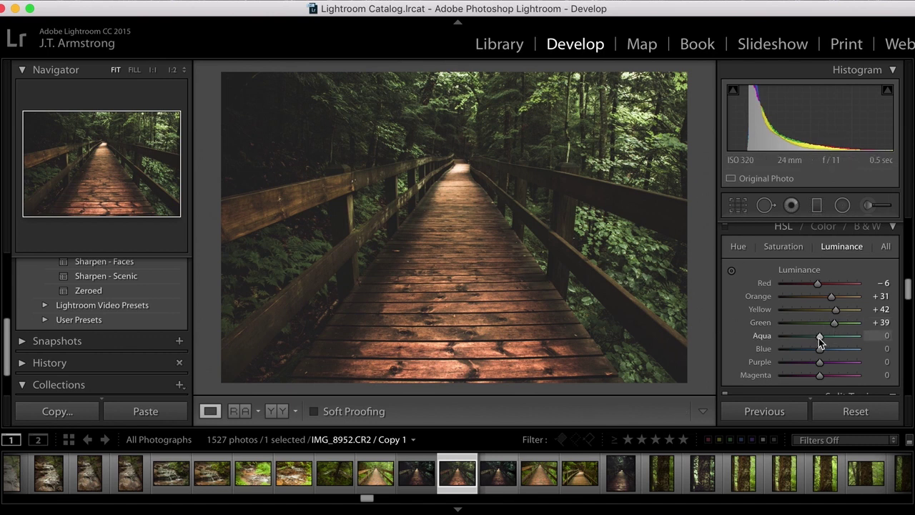
pyautogui.moveTo(819, 337)
pyautogui.mouseDown()
pyautogui.moveTo(833, 339)
pyautogui.moveTo(829, 352)
pyautogui.mouseUp()
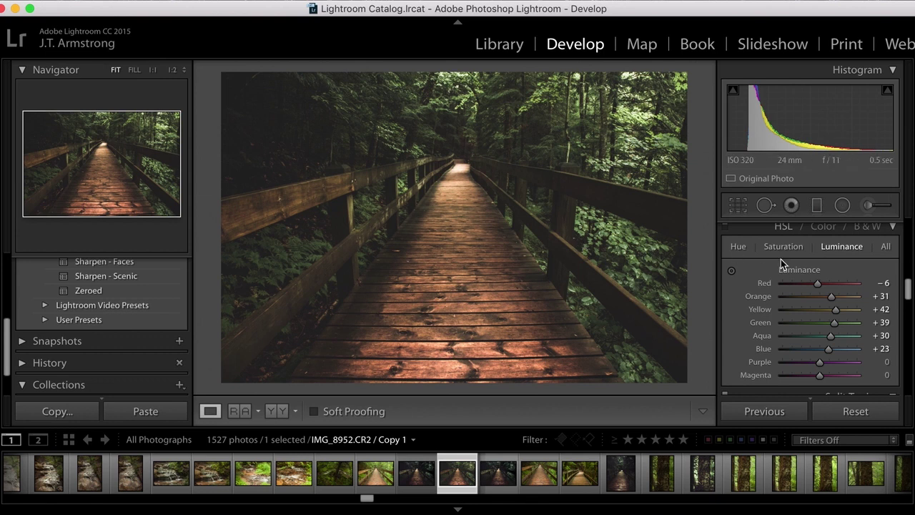
# Apply split toning with highlights at Hue 133, Saturation 9 and shadows at Hue 264, Saturation 7
pyautogui.scroll(-1, 816, 308)
pyautogui.scroll(-5, 816, 307)
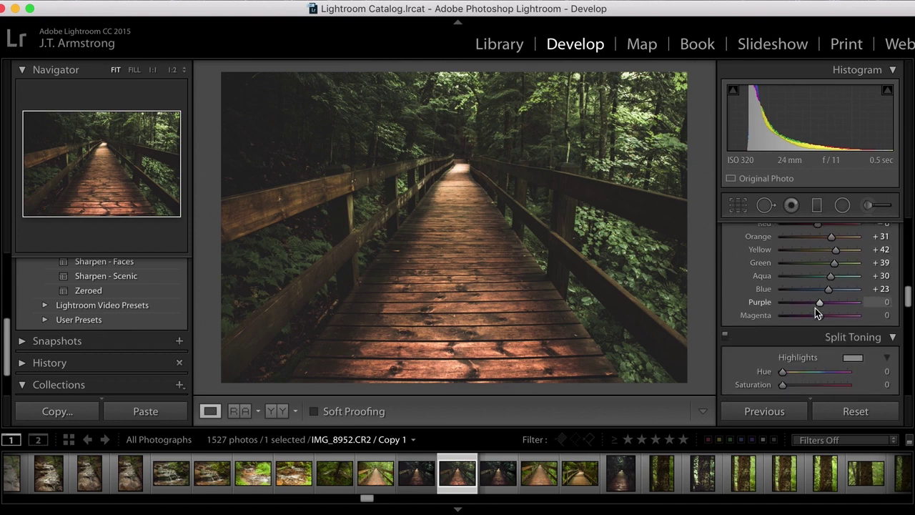
pyautogui.scroll(-3, 823, 312)
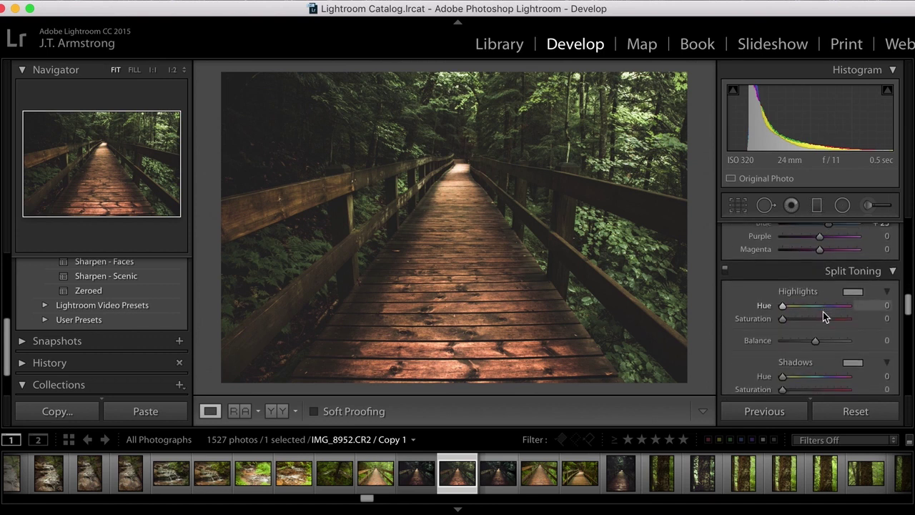
pyautogui.scroll(-1, 823, 316)
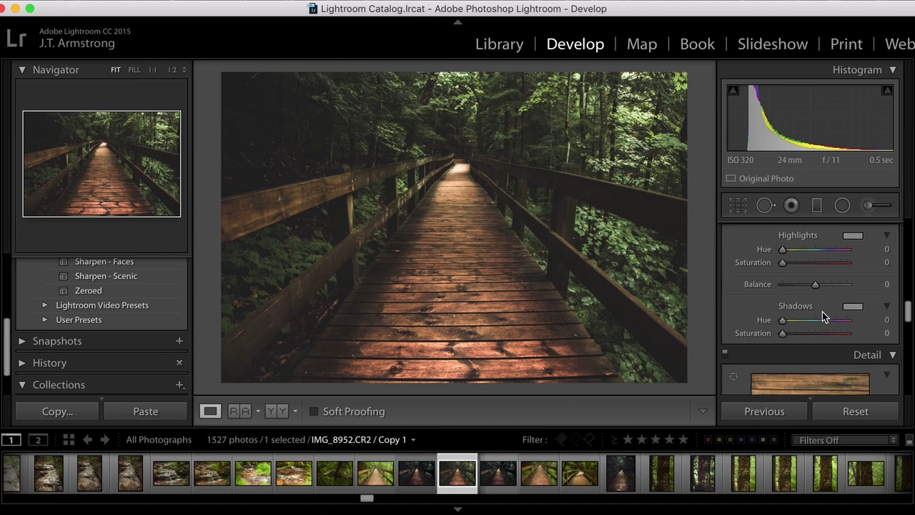
pyautogui.moveTo(782, 249); pyautogui.dragTo(792, 266)
pyautogui.click(784, 263)
pyautogui.click(826, 322)
pyautogui.moveTo(827, 321); pyautogui.dragTo(789, 334)
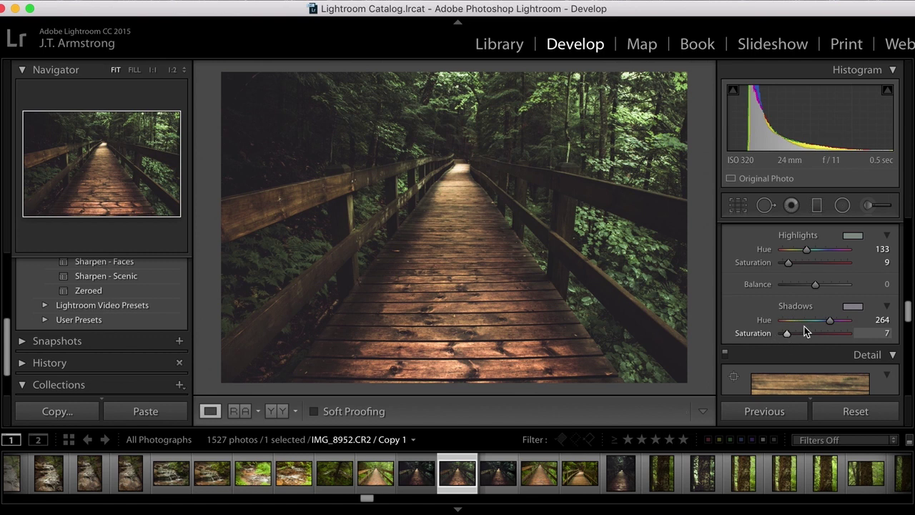
pyautogui.scroll(1, 878, 323)
pyautogui.scroll(1, 878, 322)
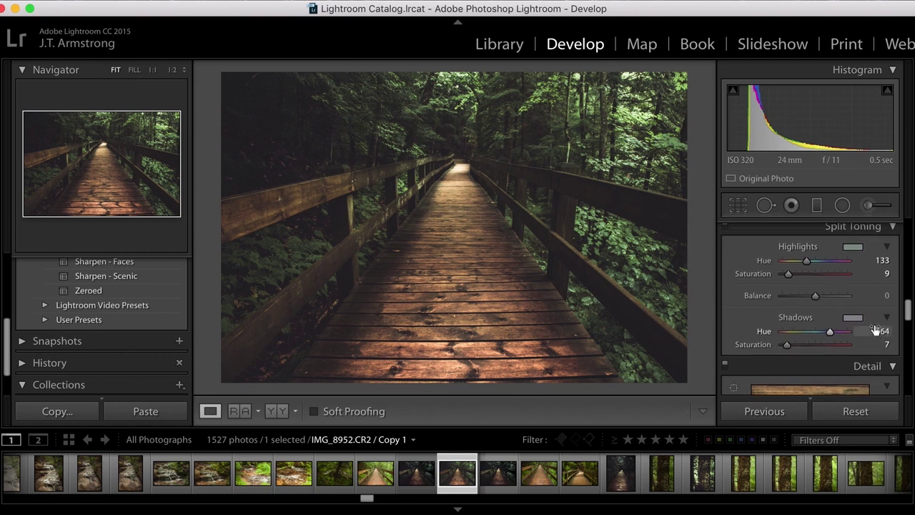
# Set the sharpening Amount to 41 and Detail to 50, and the noise reduction Luminance to 9
pyautogui.scroll(-1, 854, 345)
pyautogui.scroll(-10, 854, 345)
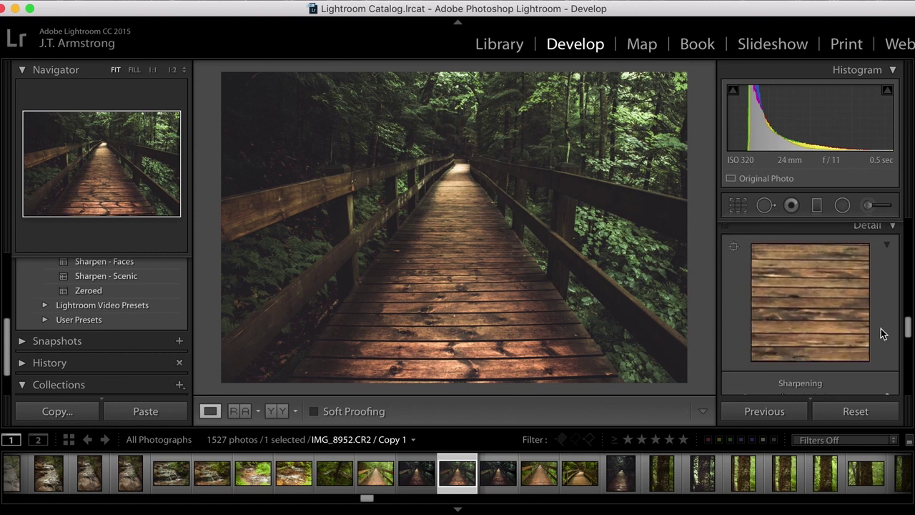
pyautogui.moveTo(782, 280); pyautogui.dragTo(801, 281)
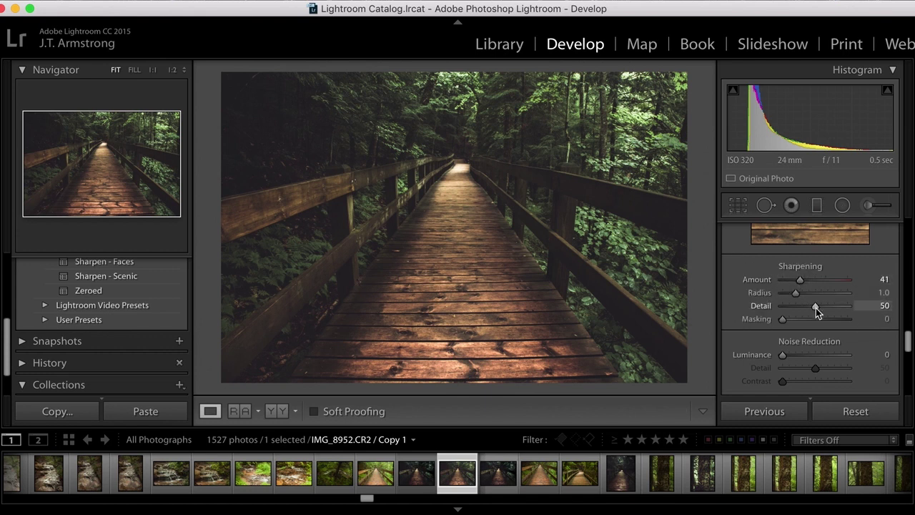
pyautogui.moveTo(783, 354); pyautogui.dragTo(789, 357)
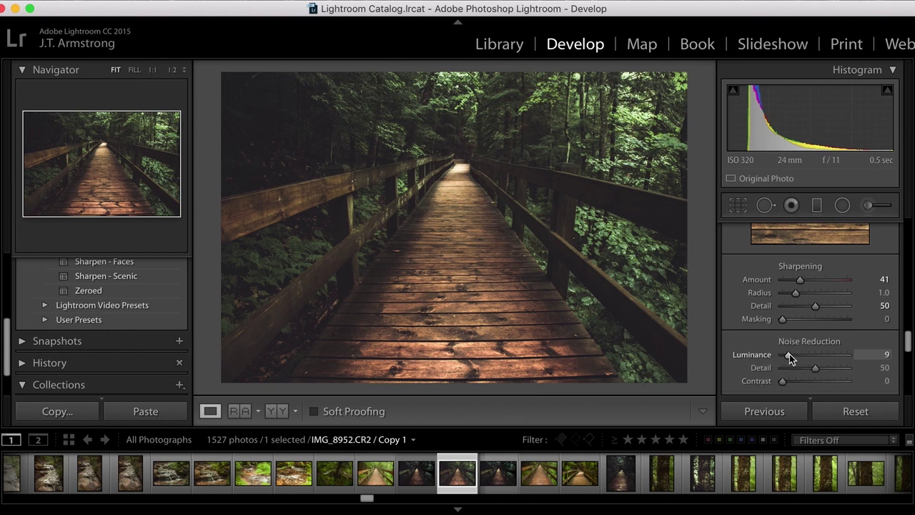
# Apply a post-crop vignette with Amount −37, Midpoint 39 and Feather 100, and compare the photo without and with the effect
pyautogui.scroll(-5, 821, 320)
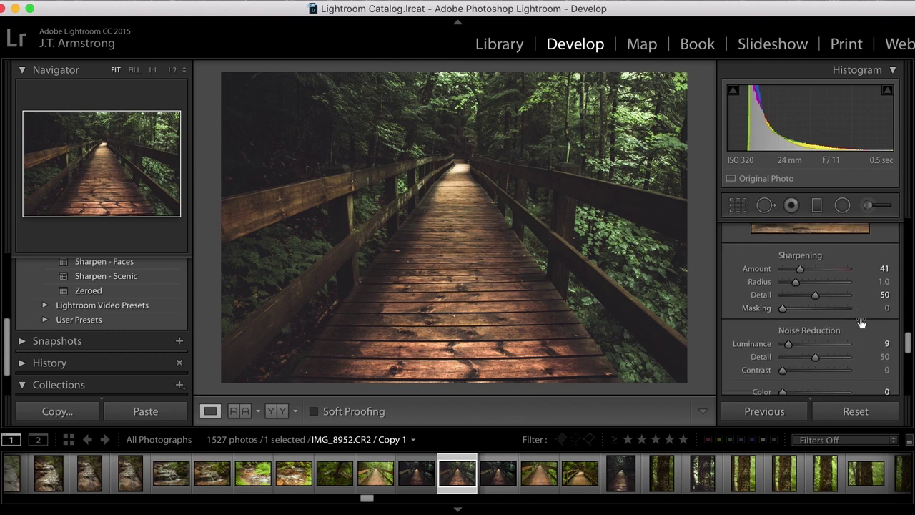
pyautogui.scroll(-4, 860, 321)
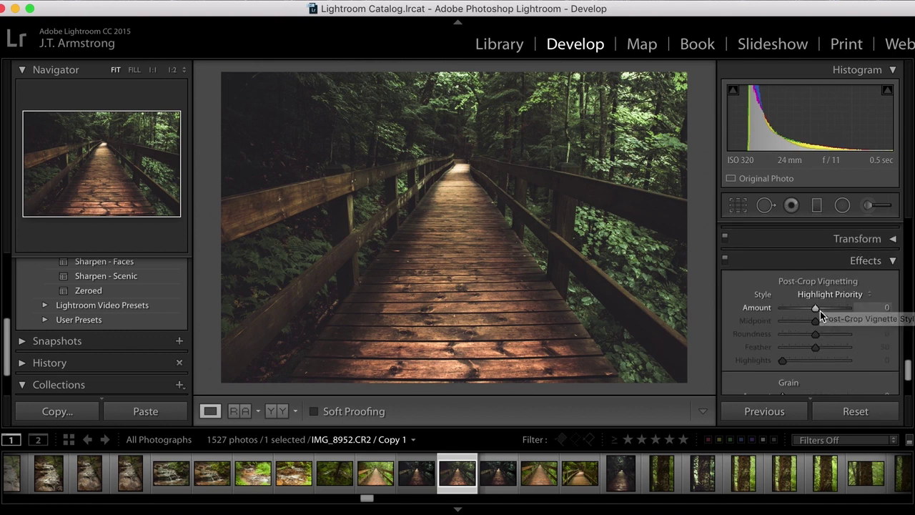
pyautogui.moveTo(815, 308); pyautogui.dragTo(796, 326)
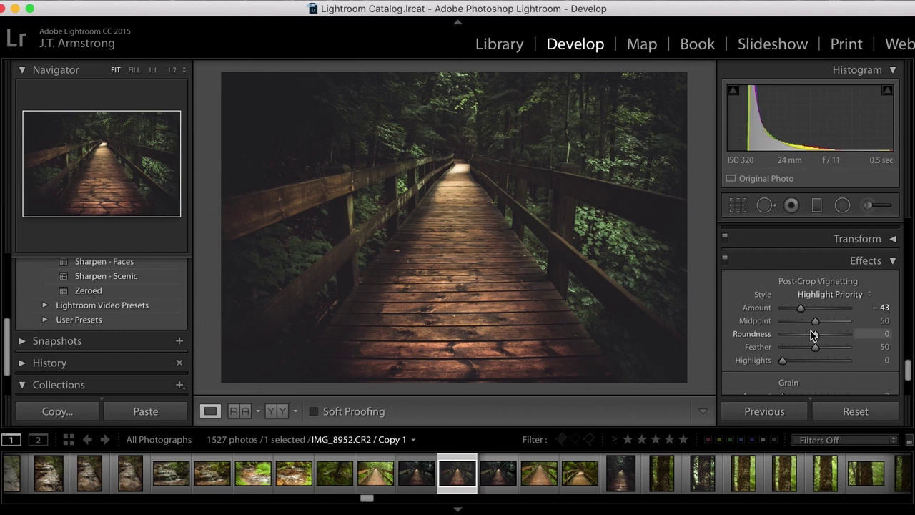
pyautogui.moveTo(801, 308); pyautogui.dragTo(810, 325)
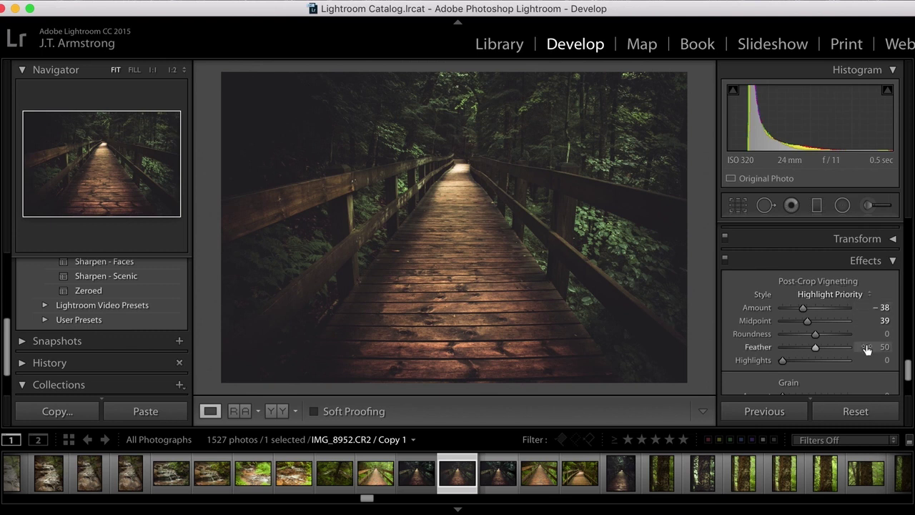
pyautogui.click(817, 349)
pyautogui.moveTo(817, 349); pyautogui.dragTo(856, 352)
pyautogui.moveTo(804, 309); pyautogui.dragTo(804, 312)
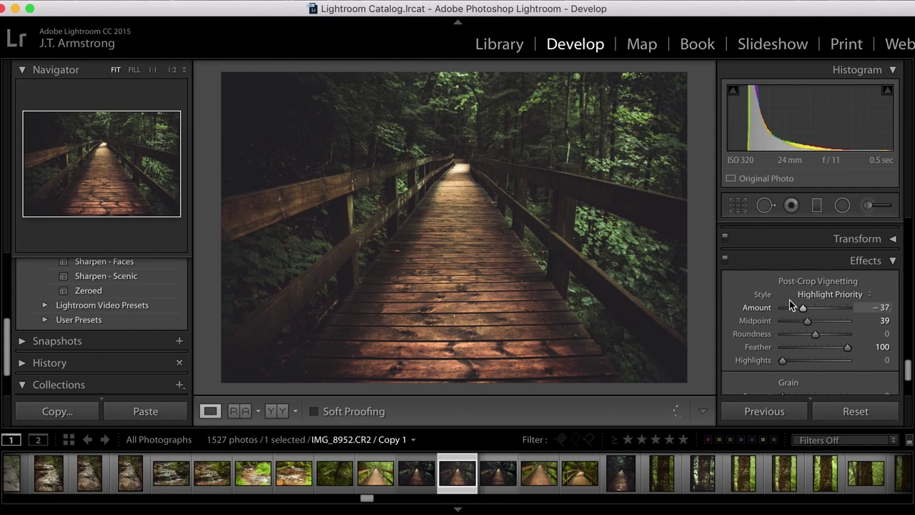
pyautogui.click(725, 259)
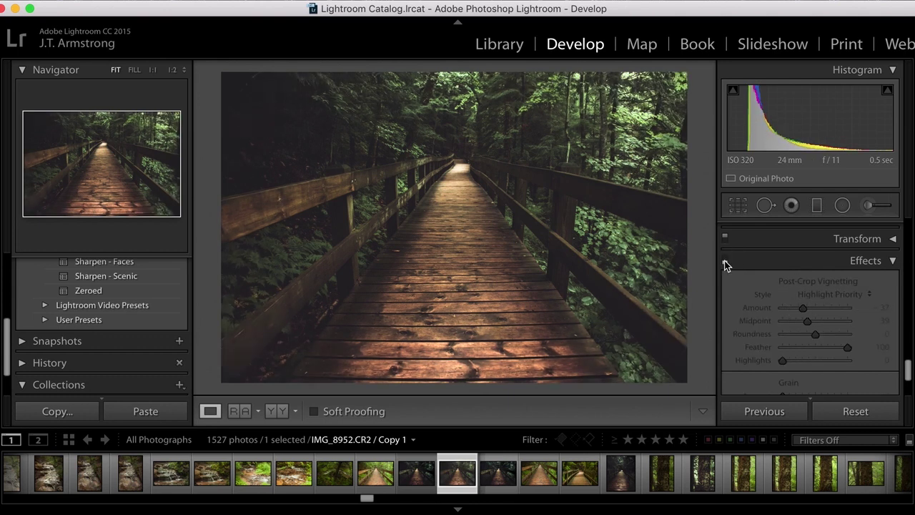
pyautogui.click(725, 260)
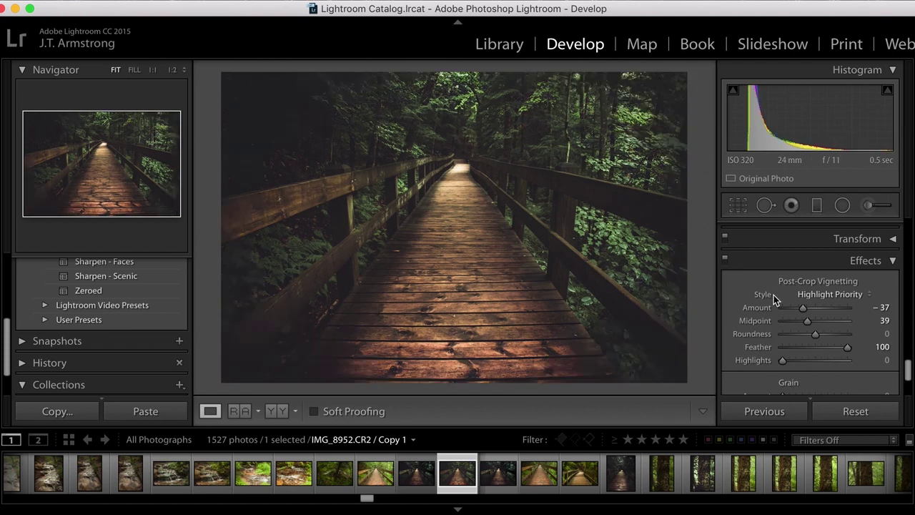
# Set the Dehaze amount of the whole photo to +33
pyautogui.scroll(-5, 774, 295)
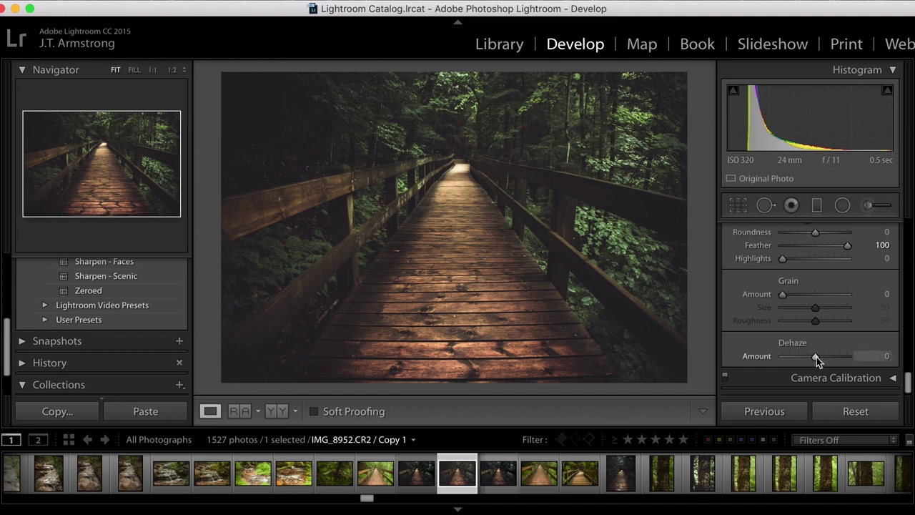
pyautogui.moveTo(818, 357); pyautogui.dragTo(828, 358)
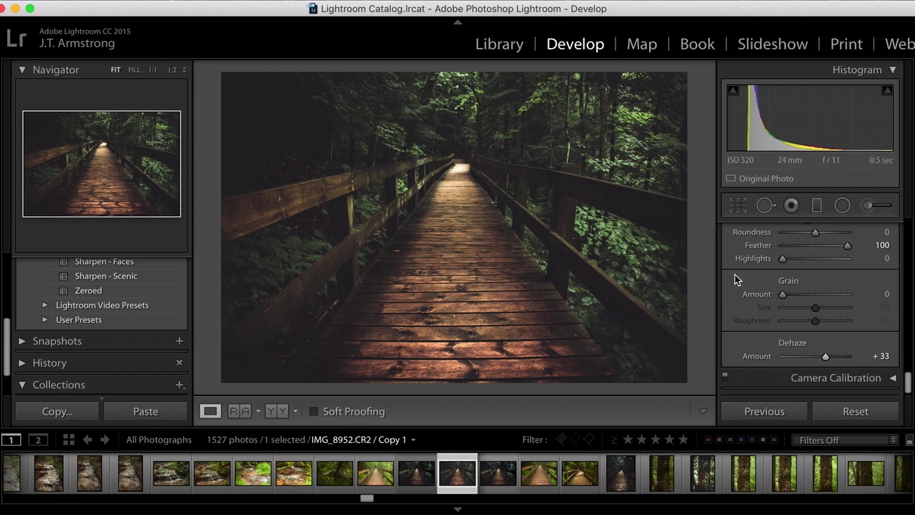
pyautogui.scroll(10, 875, 332)
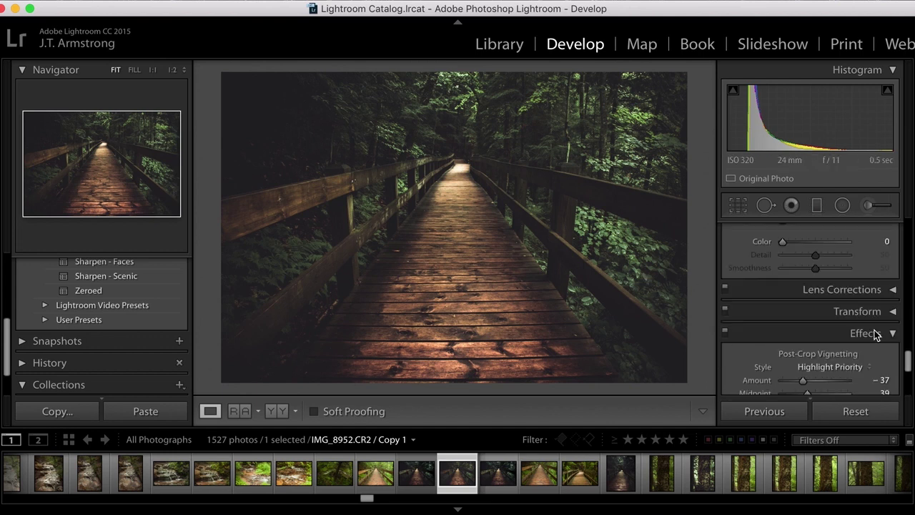
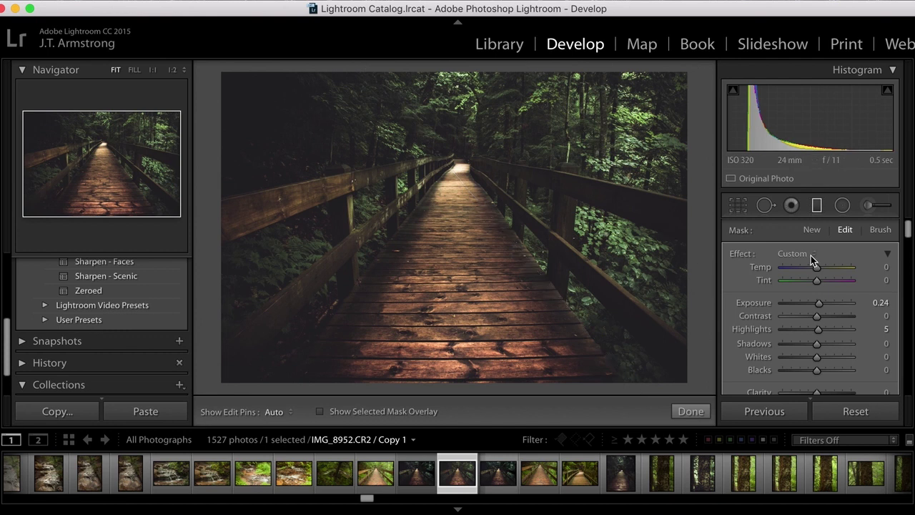
# Set the graduated filter over the upper-right trees to Temp −62, Tint −20, Exposure 0.63, Contrast 28, Highlights −52, Shadows 67, Whites 15 and Blacks −15
pyautogui.click(817, 269)
pyautogui.moveTo(817, 270); pyautogui.dragTo(796, 276)
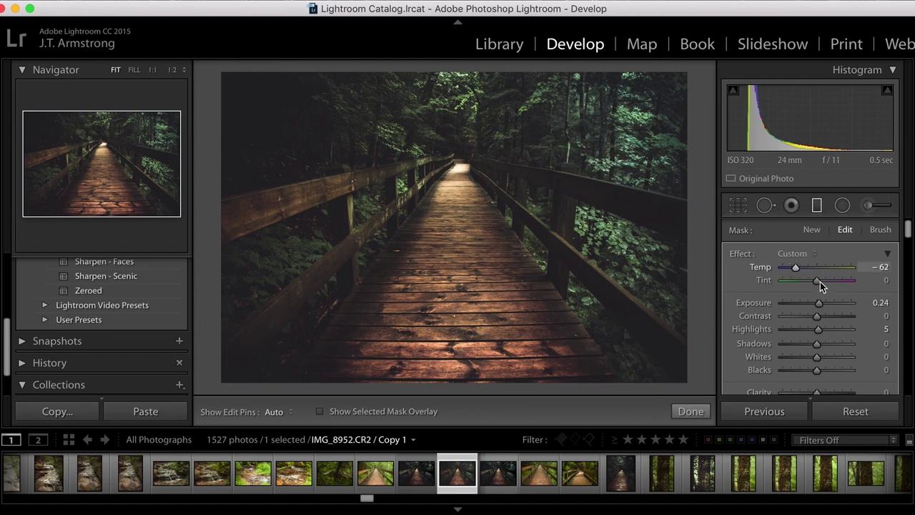
pyautogui.moveTo(818, 280); pyautogui.dragTo(824, 306)
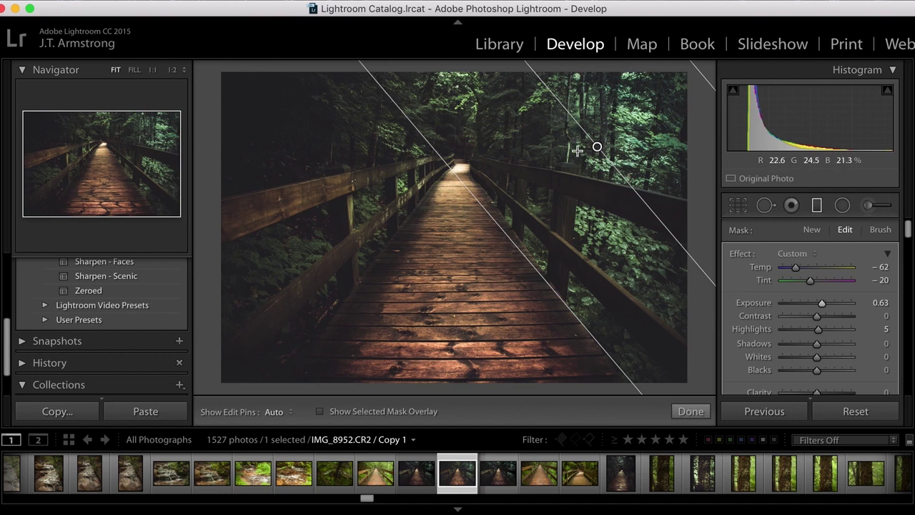
pyautogui.moveTo(818, 316); pyautogui.dragTo(801, 339)
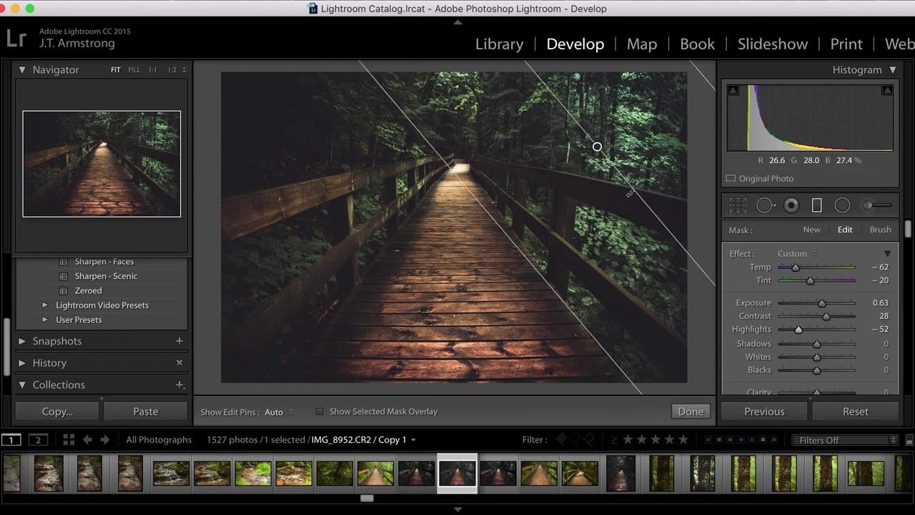
pyautogui.moveTo(817, 349); pyautogui.dragTo(814, 377)
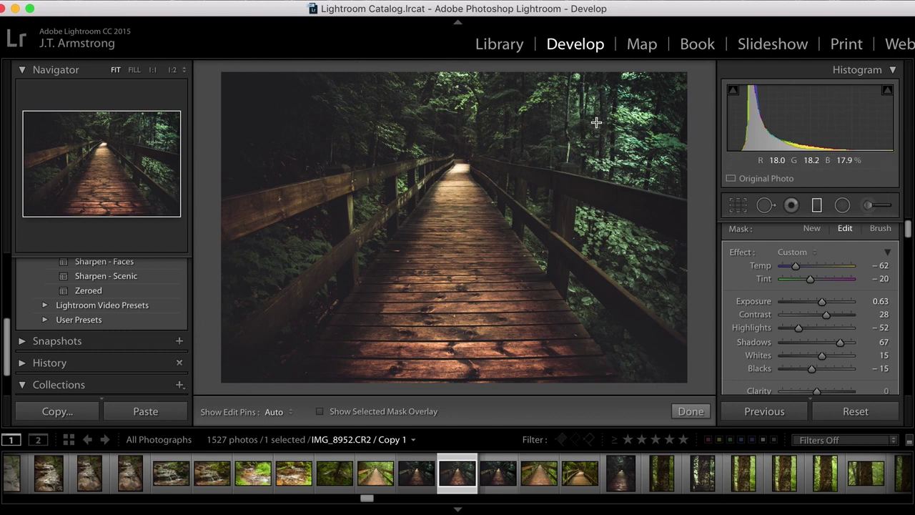
# Set the upper-right graduated filter's Clarity to −27, Saturation to −17 and Dehaze to 30
pyautogui.scroll(-5, 858, 343)
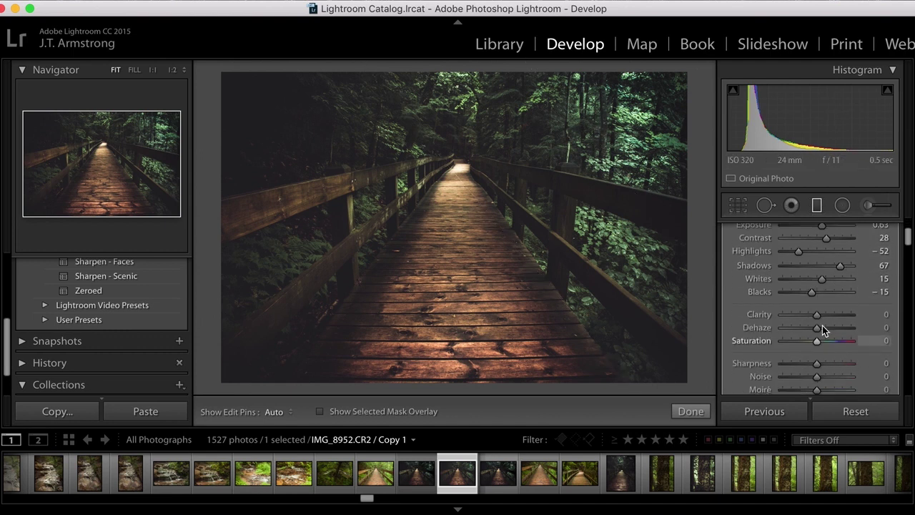
pyautogui.moveTo(818, 316); pyautogui.dragTo(801, 318)
pyautogui.moveTo(637, 182)
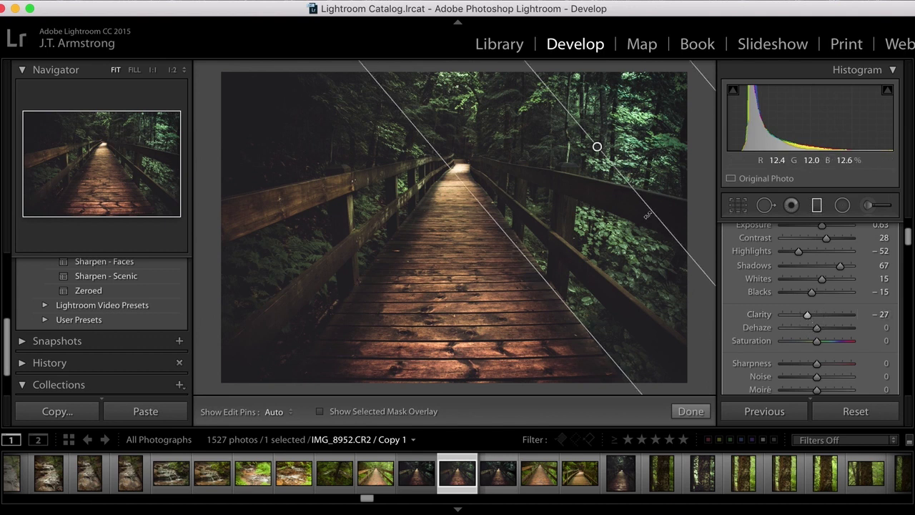
pyautogui.click(818, 342)
pyautogui.moveTo(819, 341); pyautogui.dragTo(812, 345)
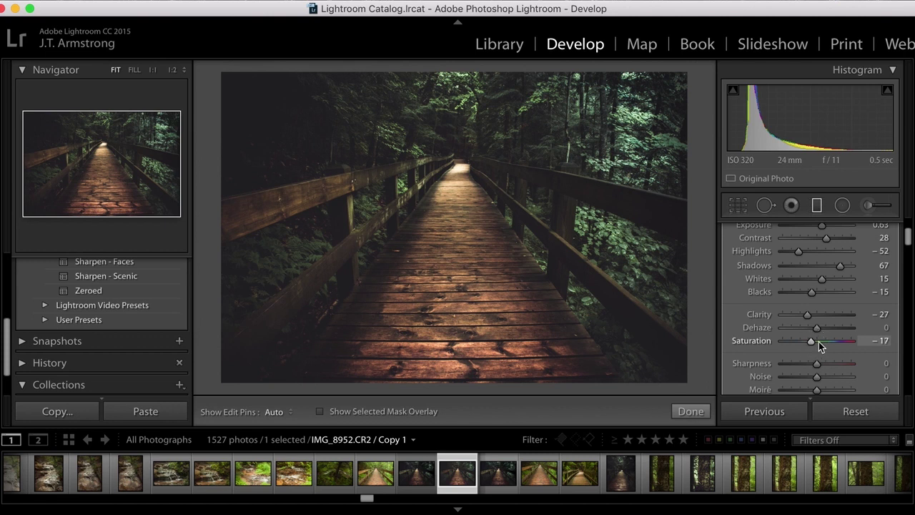
pyautogui.moveTo(818, 328); pyautogui.dragTo(828, 329)
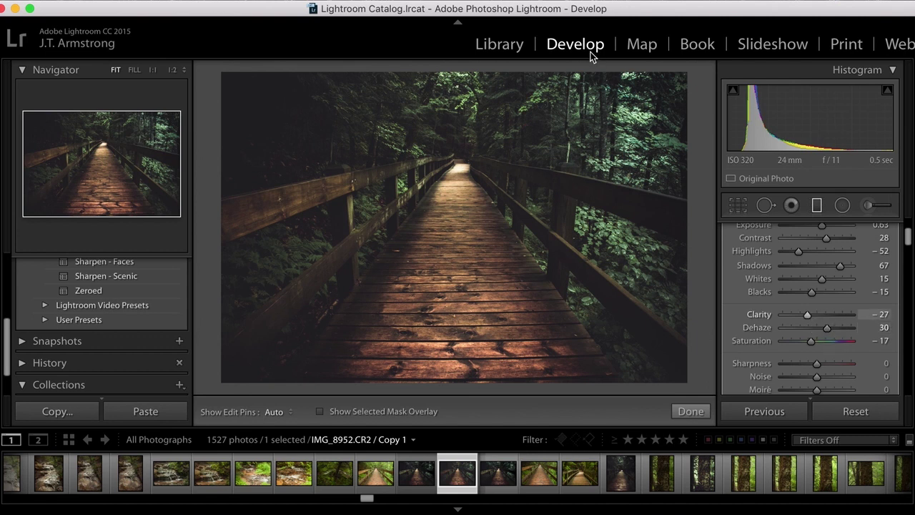
# Compare the photo without and with the graduated filter, and shift the filter slightly down over the right-hand trees
pyautogui.scroll(-5, 809, 315)
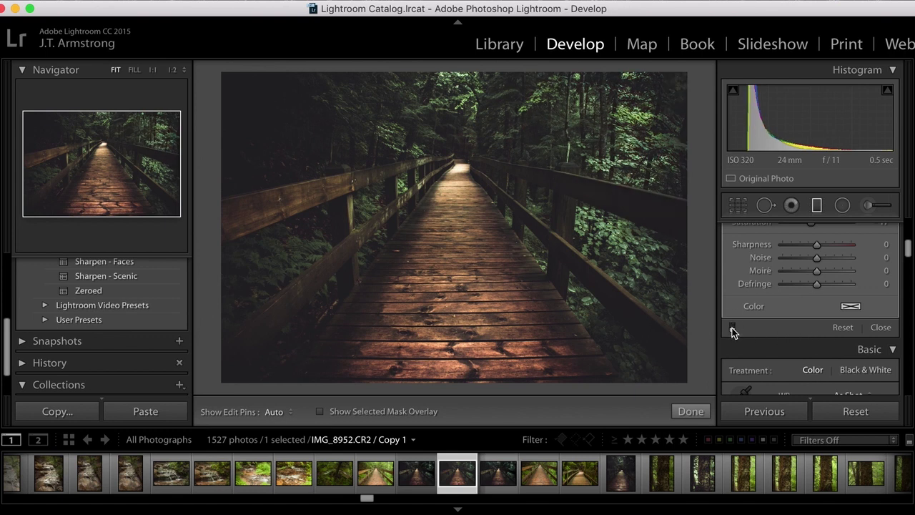
pyautogui.moveTo(649, 170)
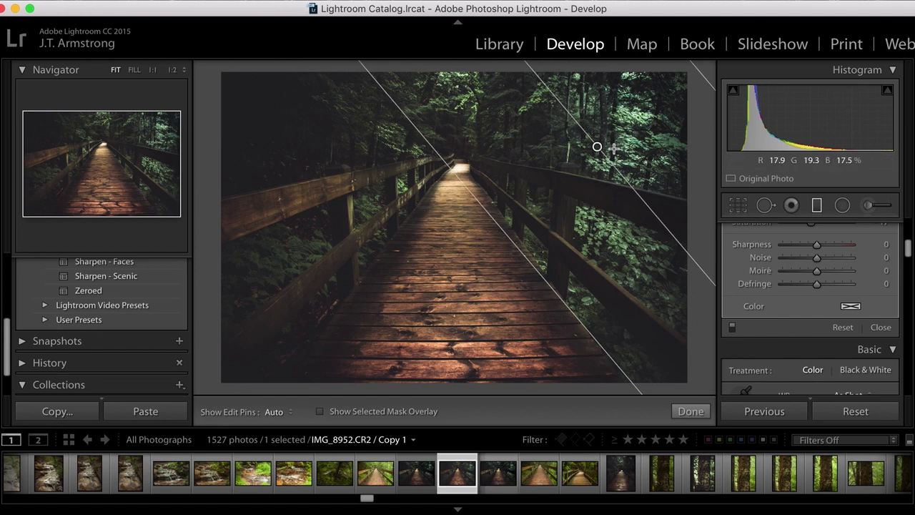
pyautogui.moveTo(598, 147); pyautogui.dragTo(597, 158)
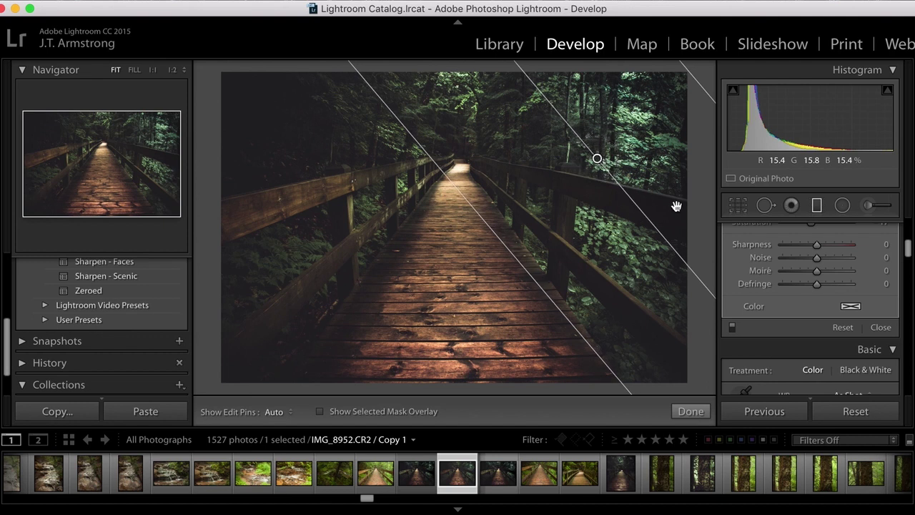
# Add a graduated filter from the photo's upper-left corner with Temp −73, Exposure 1.11, Contrast 16, Highlights −20, Shadows 67 and Whites 18
pyautogui.click(820, 209)
pyautogui.click(819, 207)
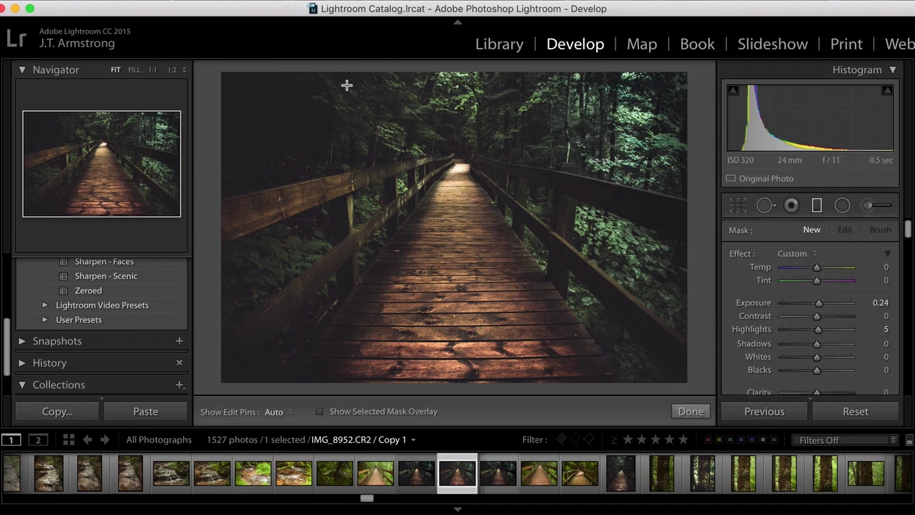
pyautogui.moveTo(210, 70); pyautogui.dragTo(417, 232)
pyautogui.moveTo(817, 267); pyautogui.dragTo(793, 267)
pyautogui.moveTo(819, 303); pyautogui.dragTo(840, 347)
pyautogui.moveTo(818, 357); pyautogui.dragTo(828, 362)
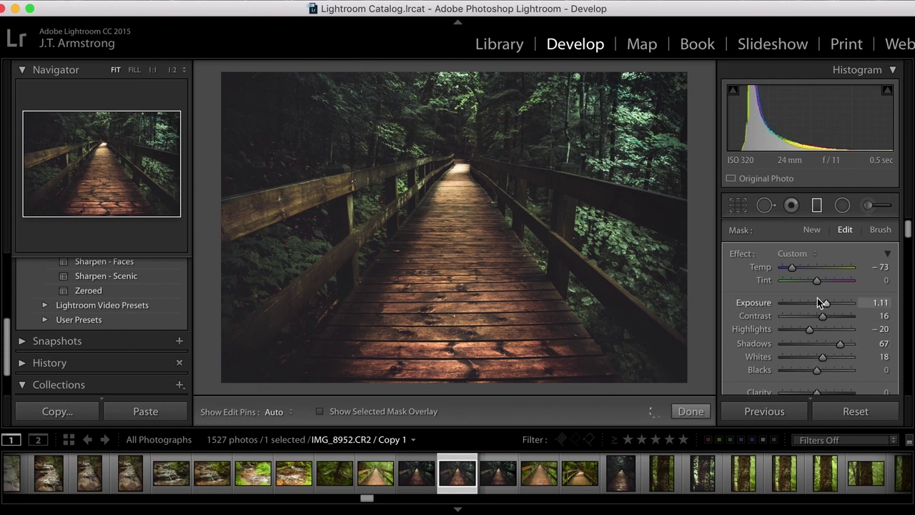
# Set the upper-left graduated filter's Clarity to −13, Dehaze to 46 and Saturation to −16
pyautogui.scroll(-2, 817, 298)
pyautogui.scroll(-4, 817, 301)
pyautogui.moveTo(818, 326); pyautogui.dragTo(836, 344)
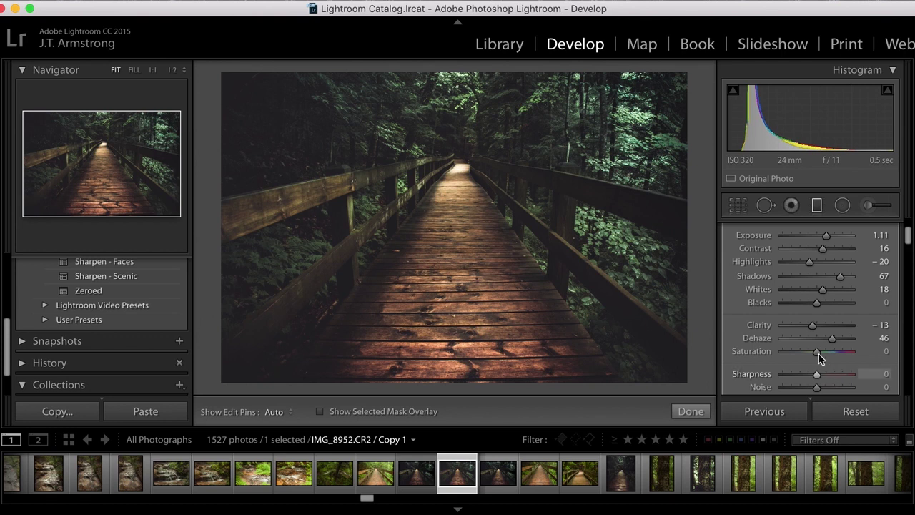
pyautogui.scroll(-1, 819, 354)
pyautogui.moveTo(818, 354); pyautogui.dragTo(811, 350)
# Raise the Exposure of the upper-left graduated filter a little further
pyautogui.scroll(3, 840, 322)
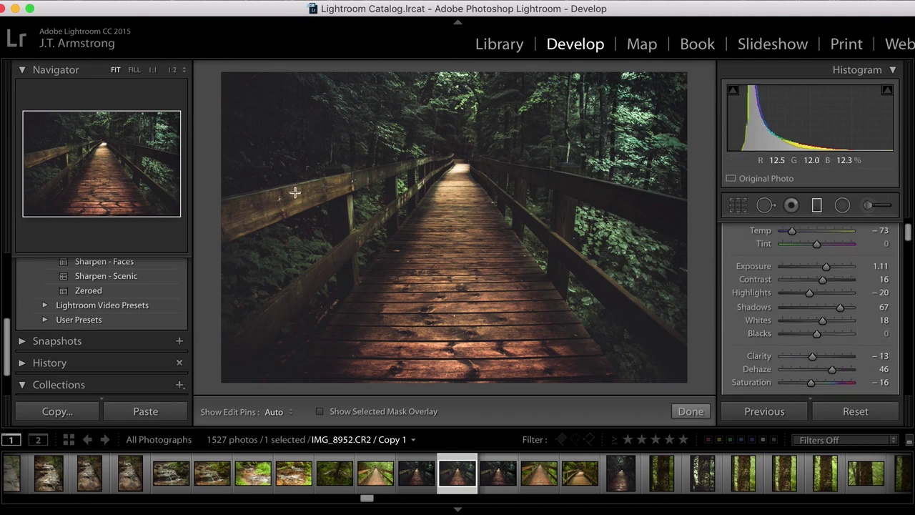
pyautogui.moveTo(827, 268); pyautogui.dragTo(836, 269)
pyautogui.click(791, 293)
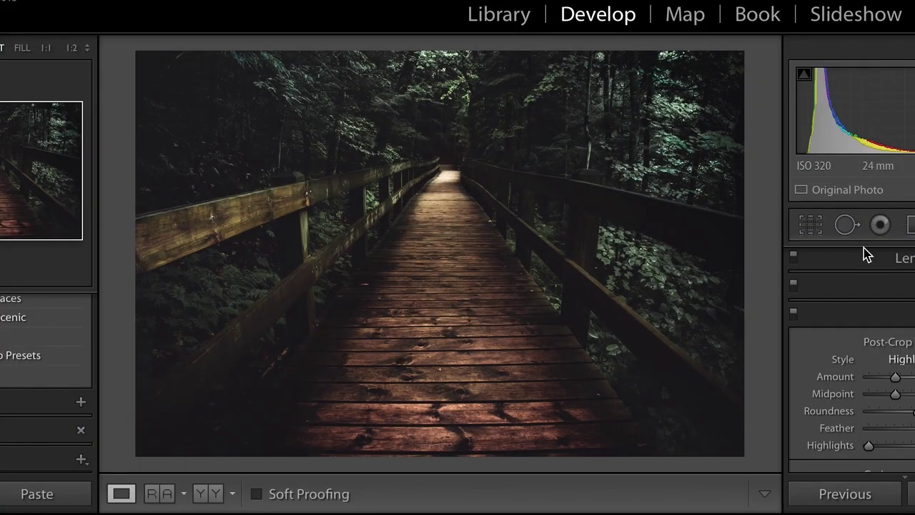
# Select the neighbouring dark version of the boardwalk photo in the filmstrip to compare it with this edit
pyautogui.scroll(10, 900, 369)
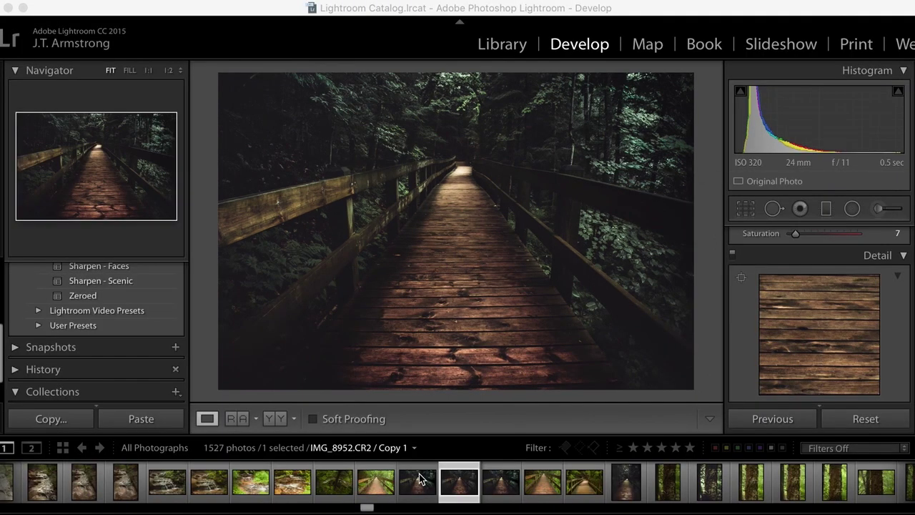
pyautogui.click(419, 481)
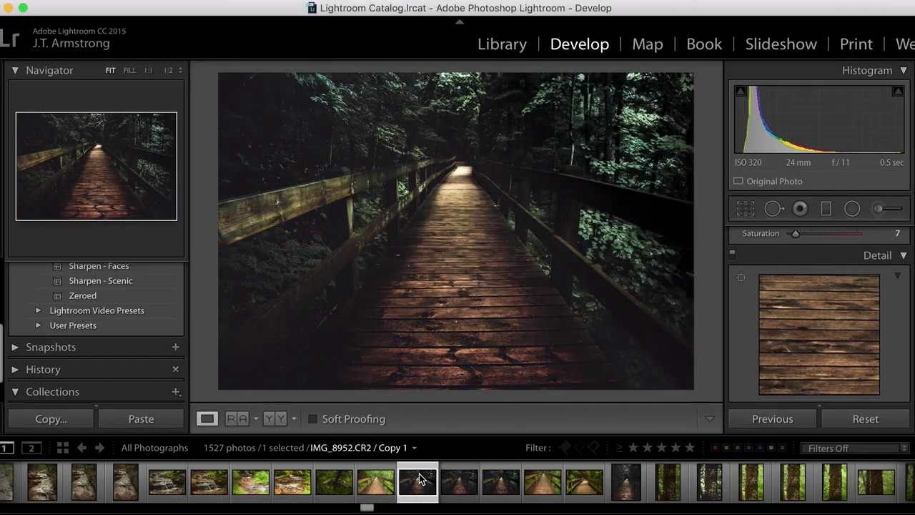